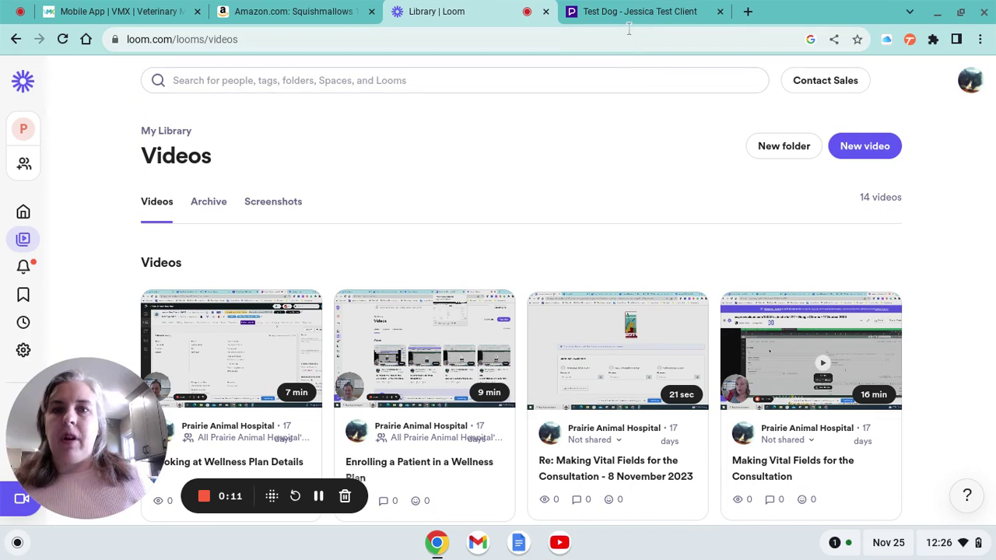
Step: Switch to the Provet Cloud browser tab and open the organization settings
mouse_move(628, 18)
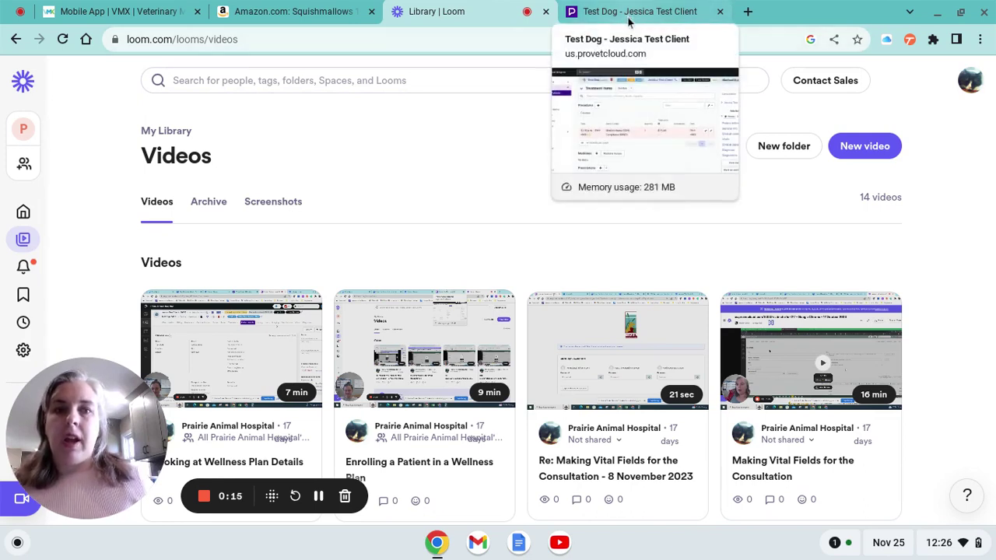
click(628, 21)
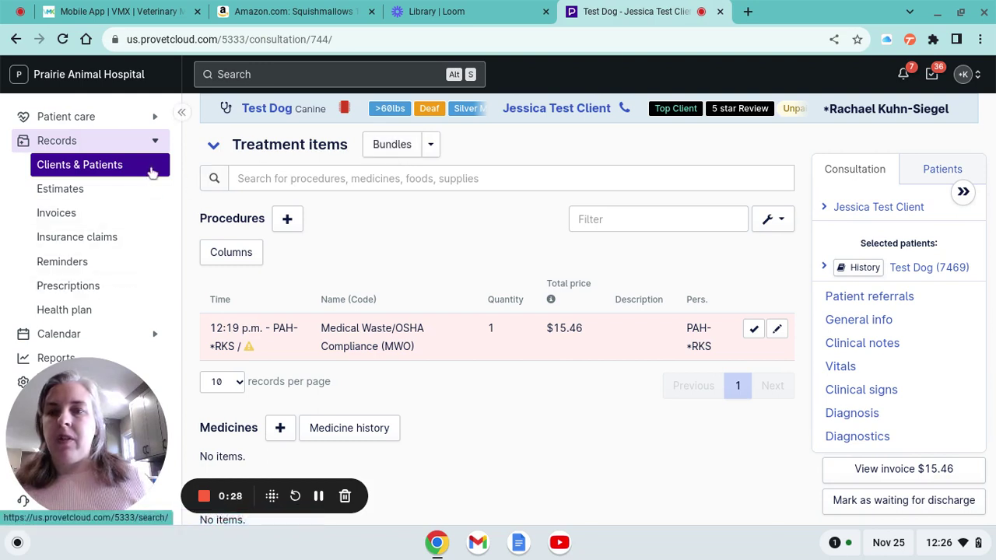
click(154, 145)
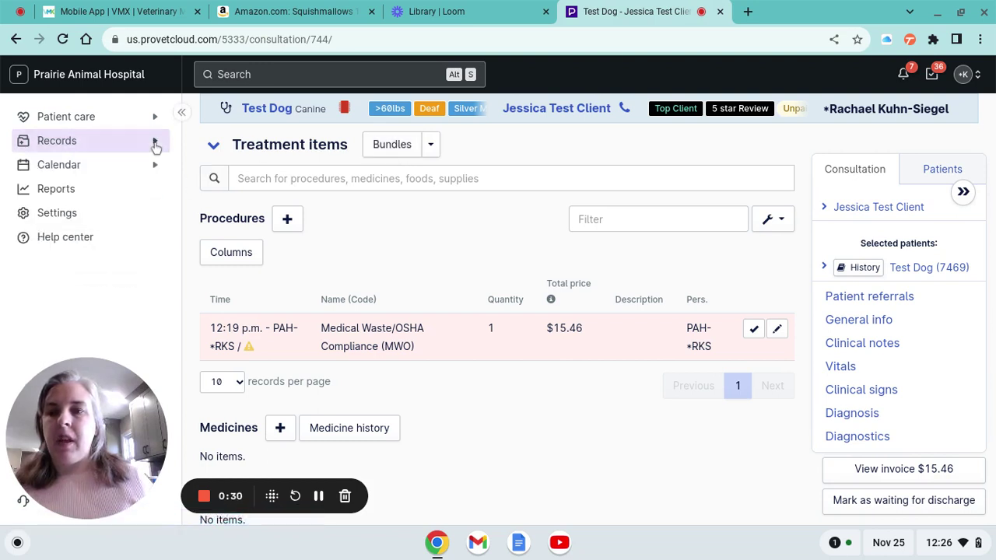
click(106, 223)
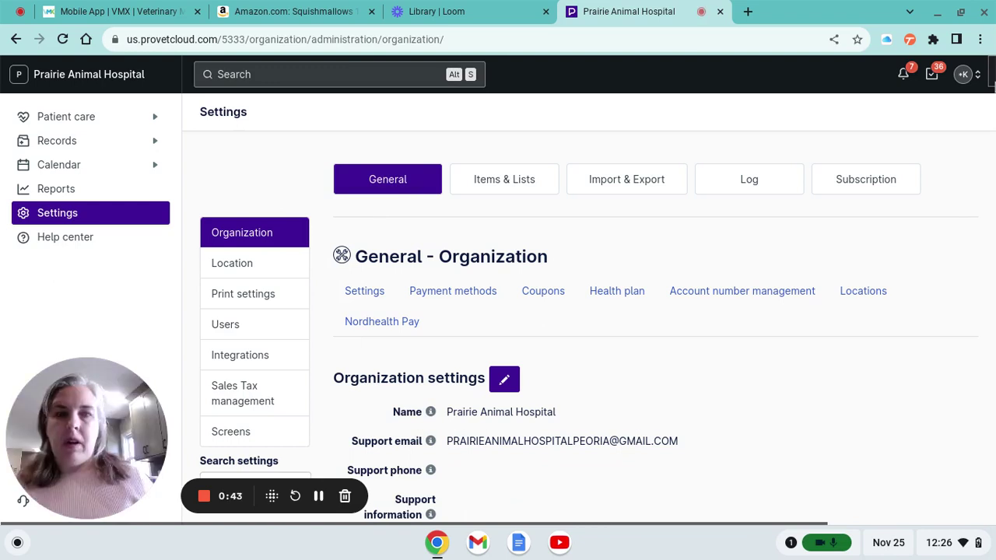
Step: Open the text templates among the Items & Lists settings
scroll(991, 90, down, 2)
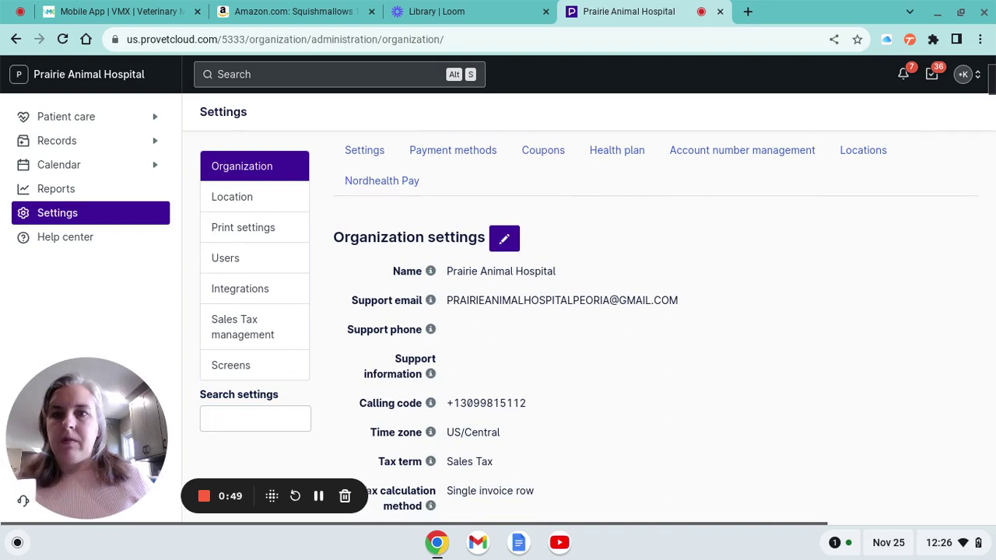
scroll(664, 294, down, 1)
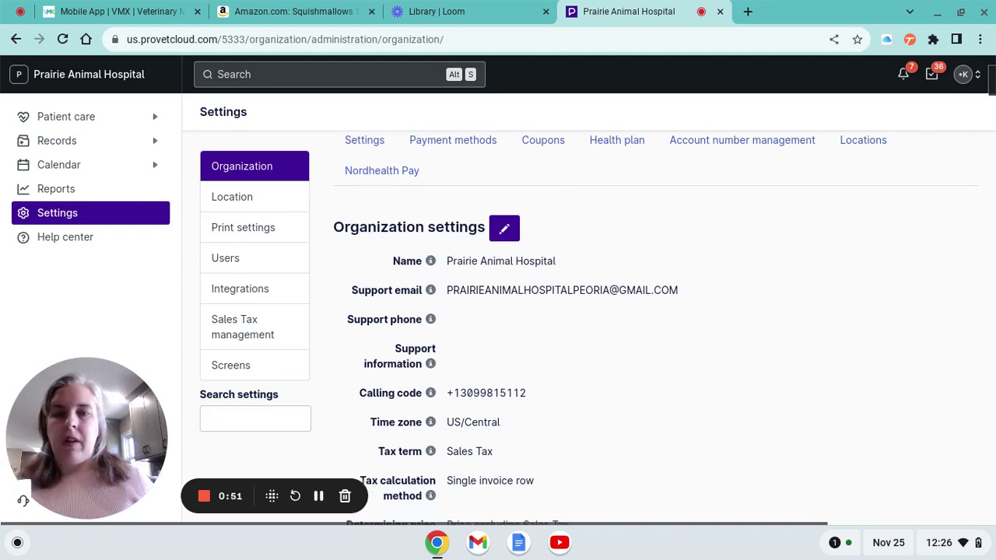
scroll(655, 328, down, 1)
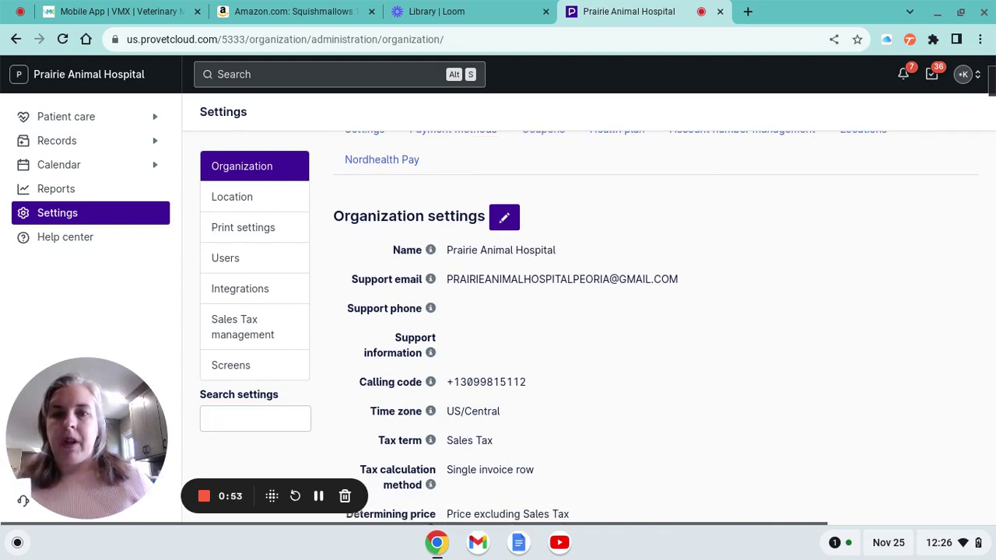
scroll(664, 311, up, 2)
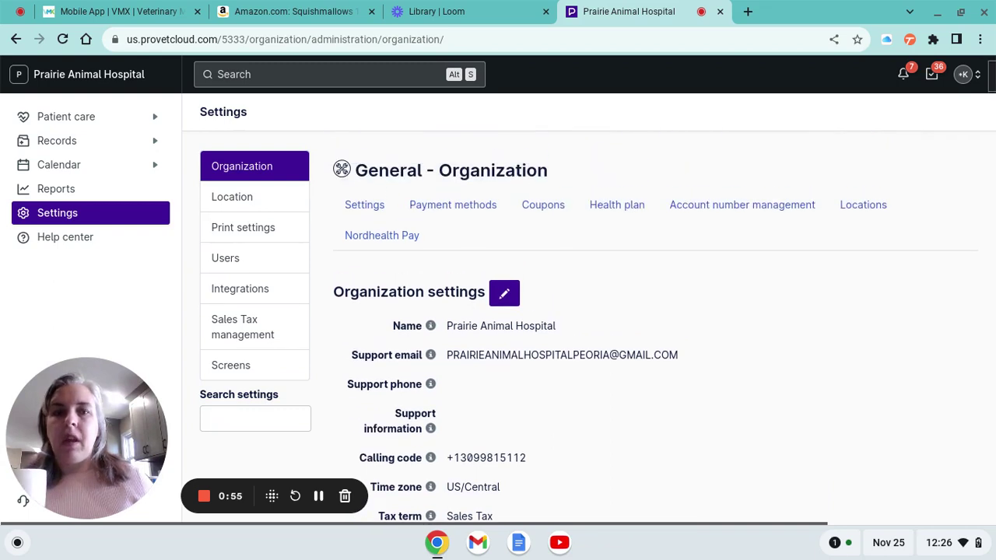
scroll(656, 334, up, 1)
scroll(655, 334, down, 1)
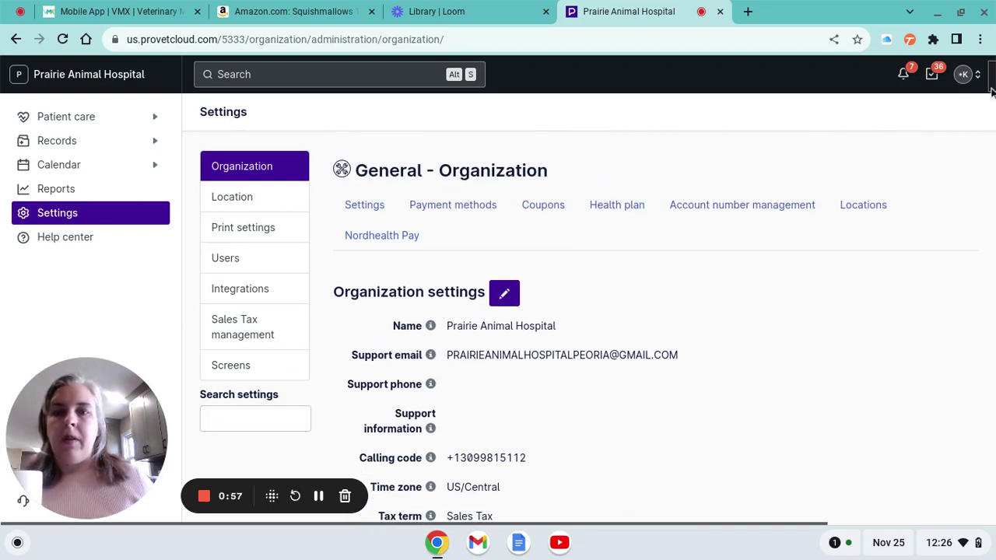
click(254, 202)
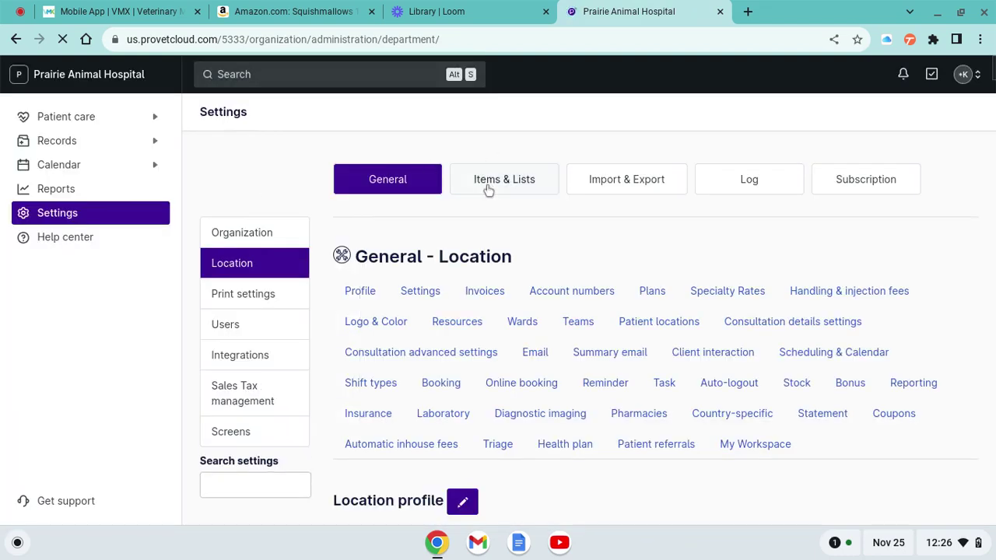
click(488, 189)
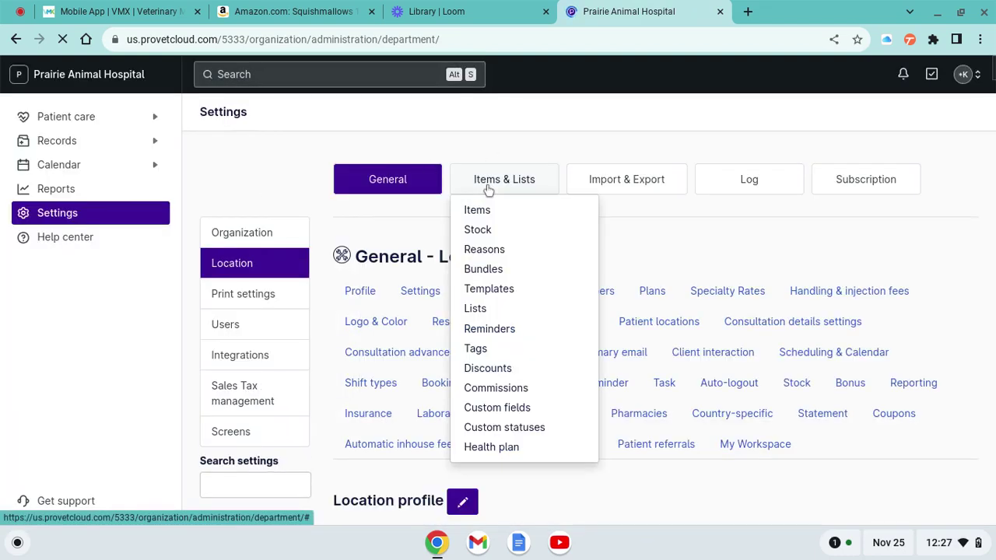
click(495, 295)
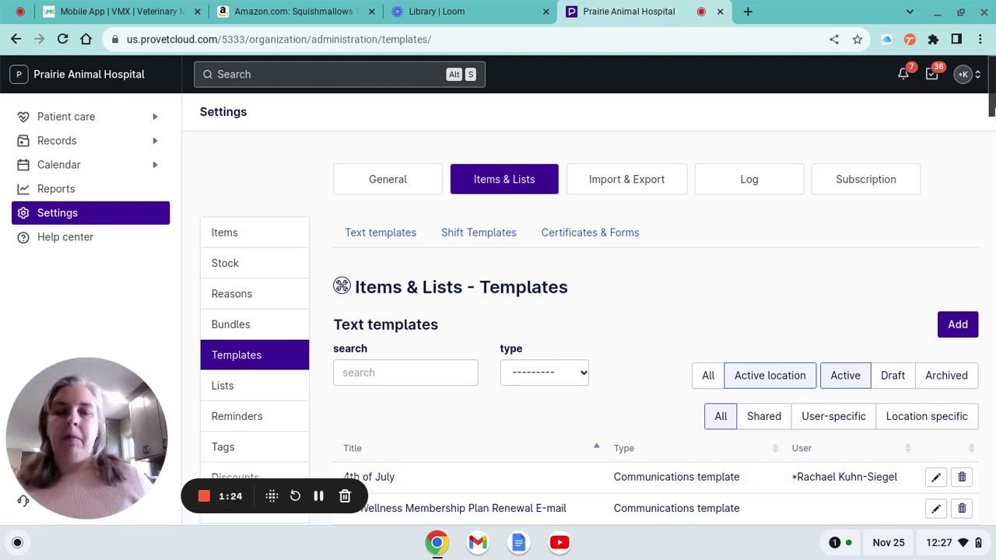
Step: Search the text templates for "amox" and open the Clavamox medicine instruction template for editing
scroll(991, 138, down, 3)
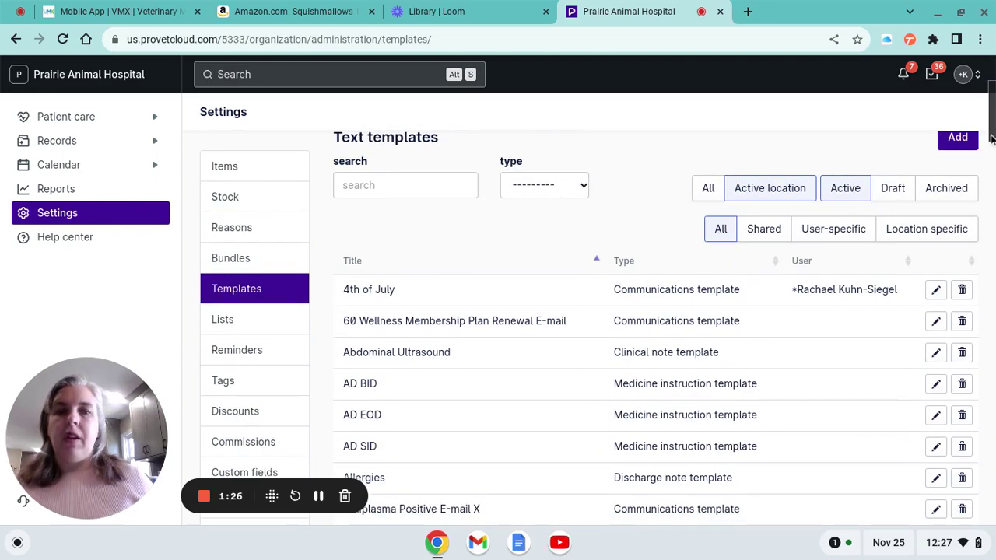
drag(991, 135, 991, 112)
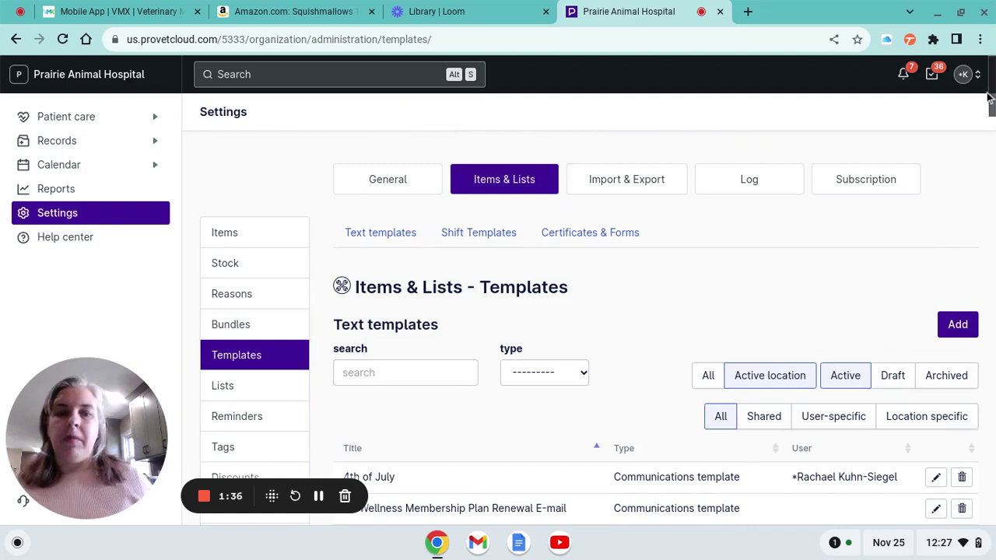
click(351, 370)
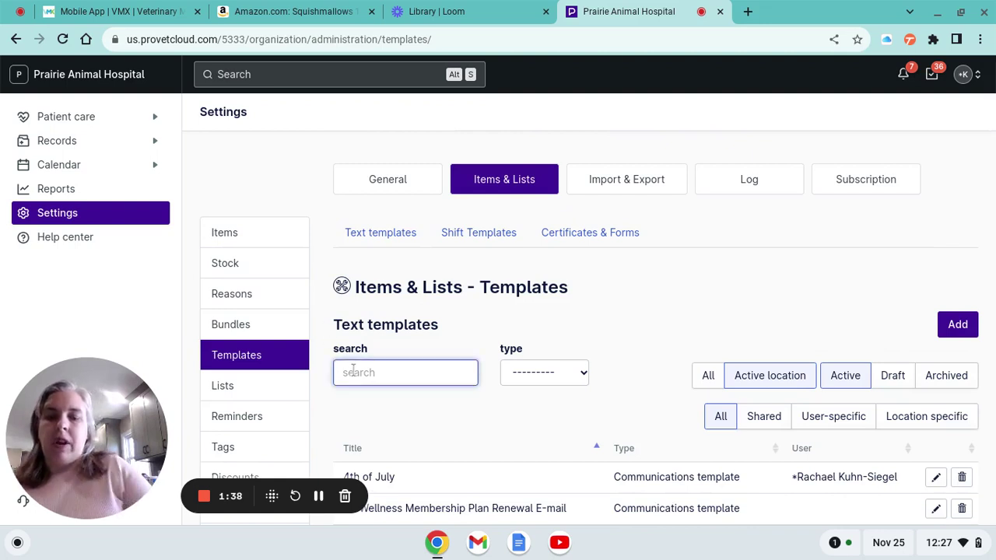
text(amox)
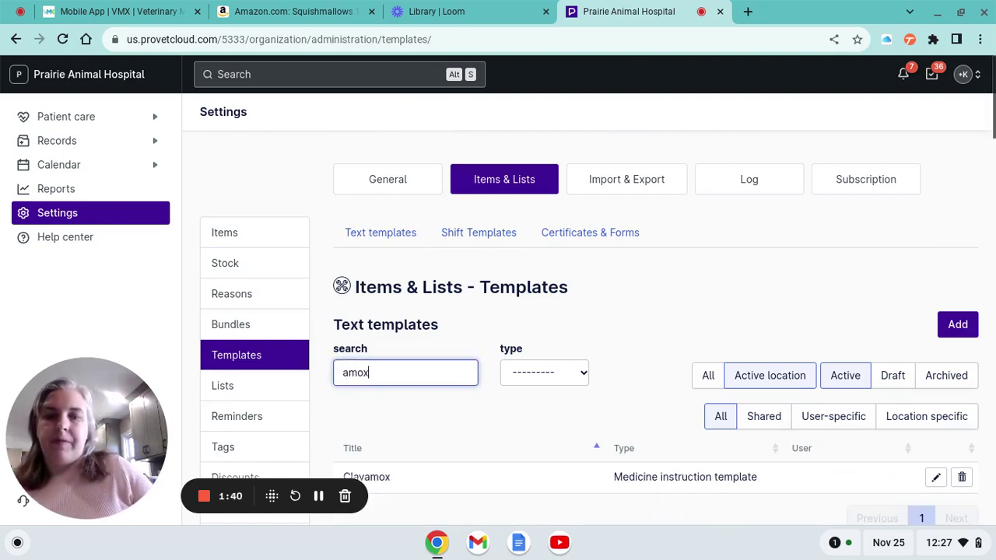
click(935, 479)
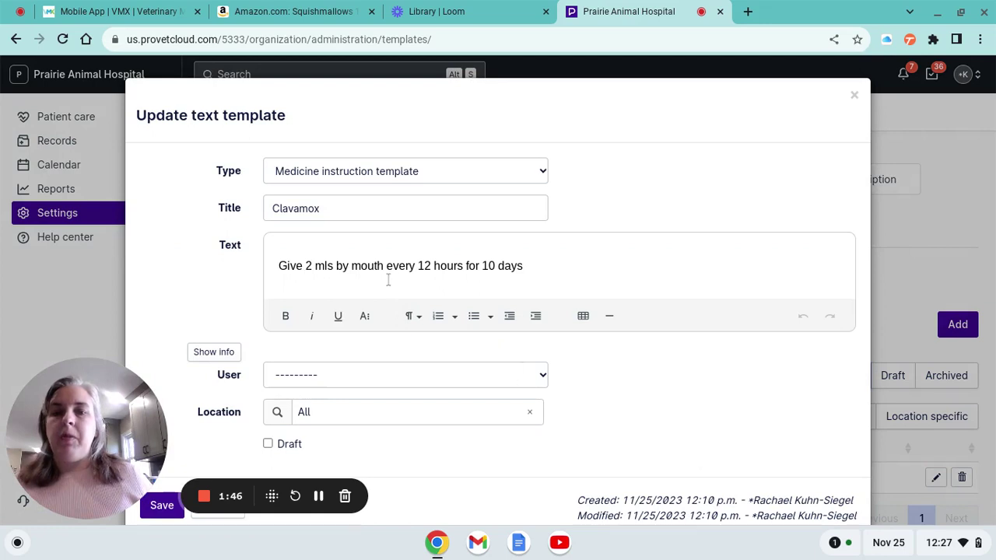
Step: End the existing dosing sentence with a period and append "Give [[]] [[ tablet(s) / capsule(s) / chewable(s)]] by mouth every 12 hours."
click(532, 268)
text(.)
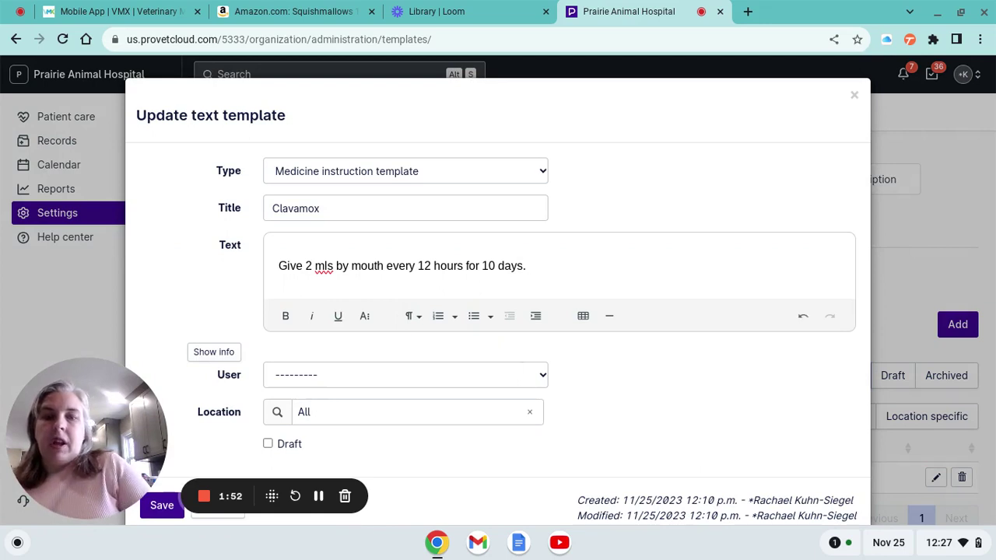
text(Give [[]] [[ tablet(s) / capsule(s) / chewable(s)]] by mouth every 12 hours.)
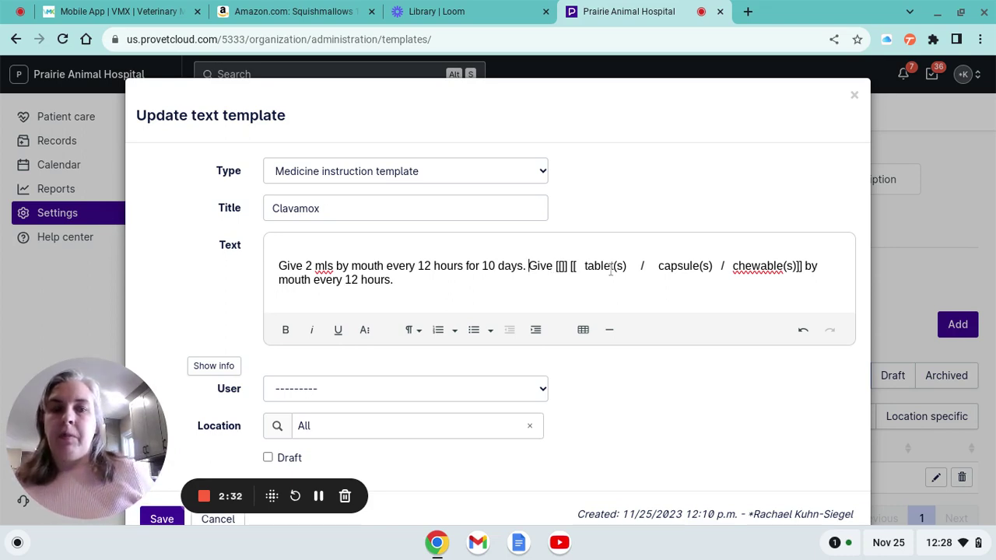
click(529, 266)
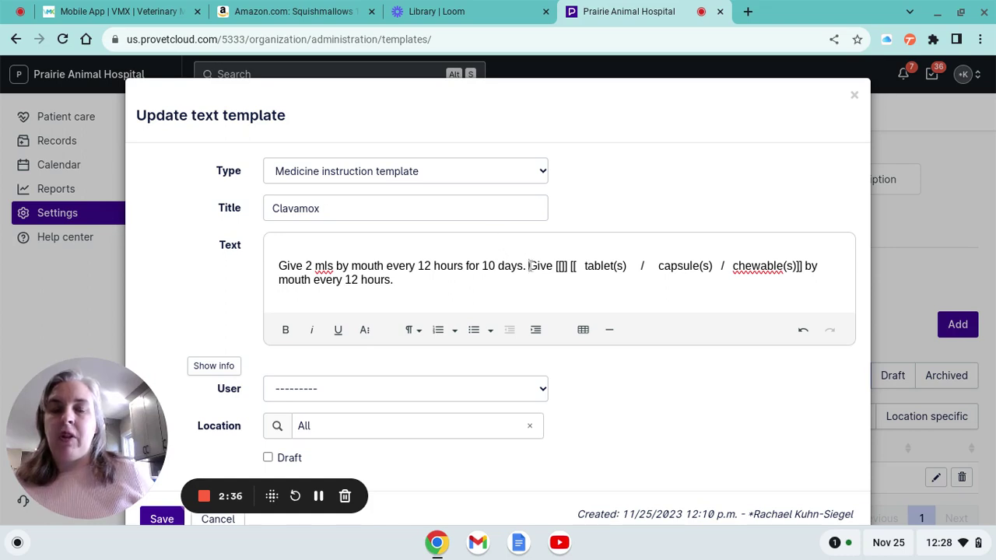
mouse_move(529, 266)
mouse_down()
mouse_move(563, 266)
mouse_move(526, 266)
mouse_up()
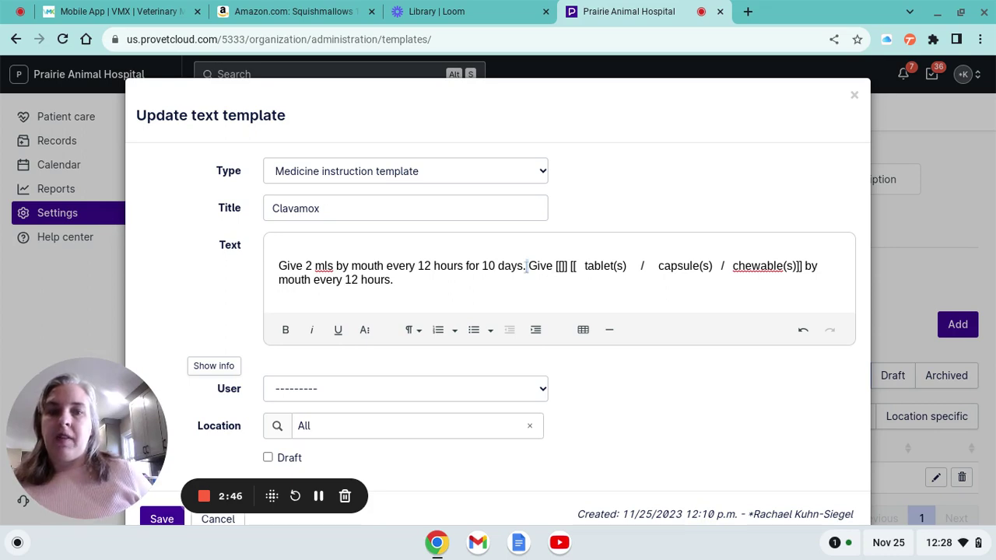
key(BackSpace)
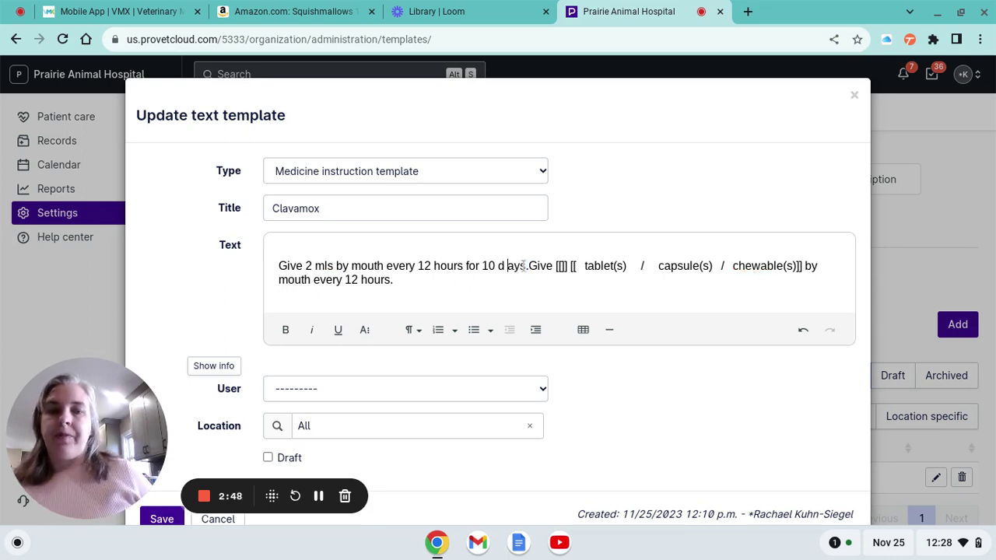
click(499, 268)
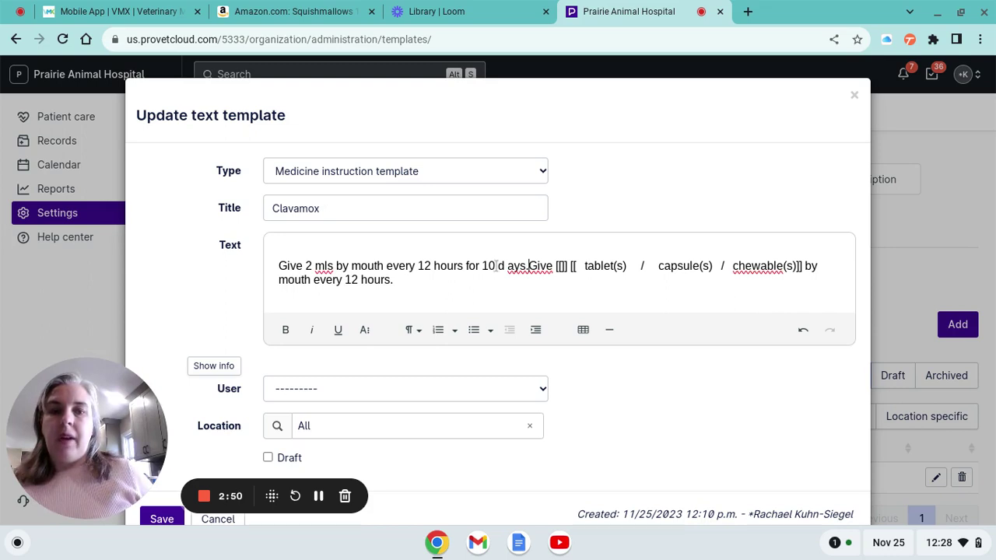
key(BackSpace)
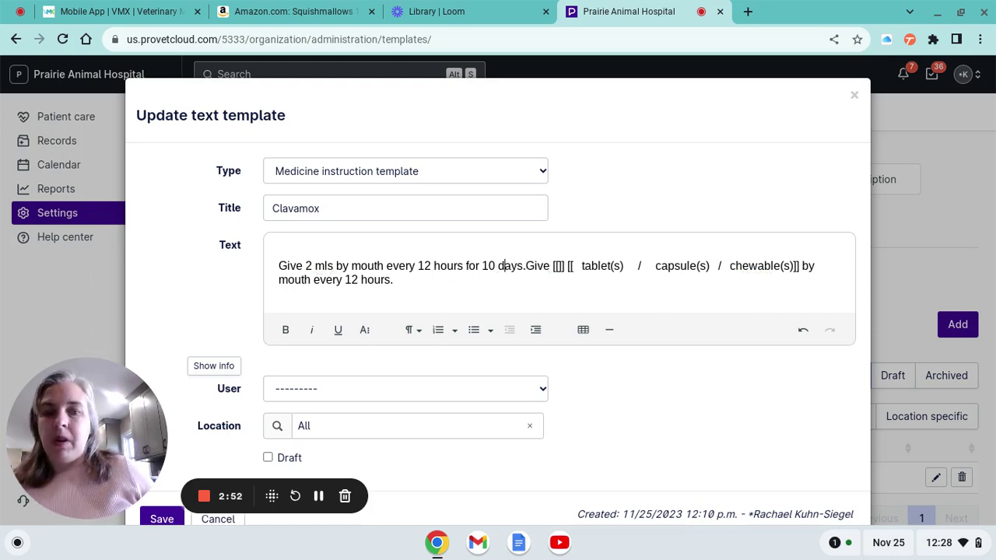
click(526, 265)
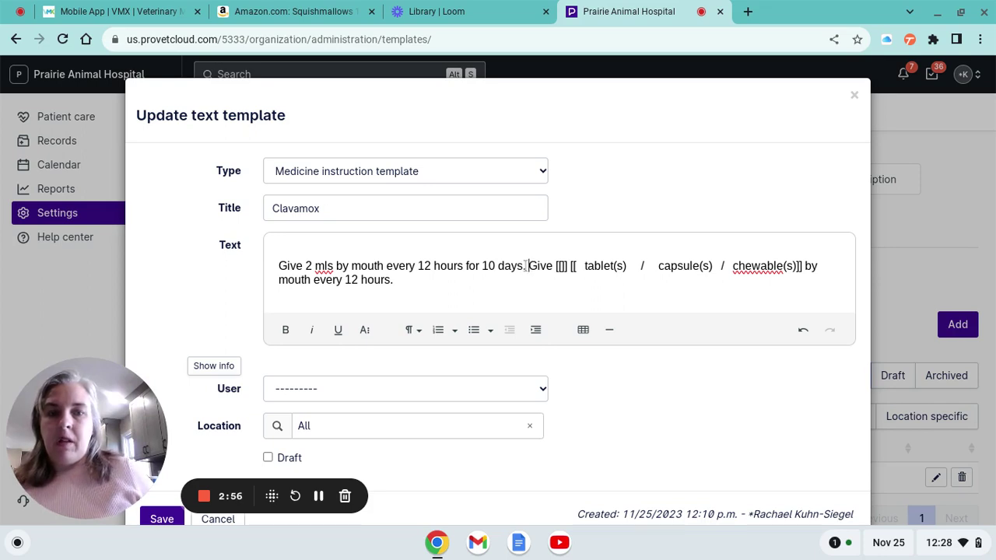
Step: Delete the sentence "Give 2 mls by mouth every 12 hours for 10 days." and replace "capsule(s)" with "mls" in the remaining instruction
drag(527, 266, 271, 239)
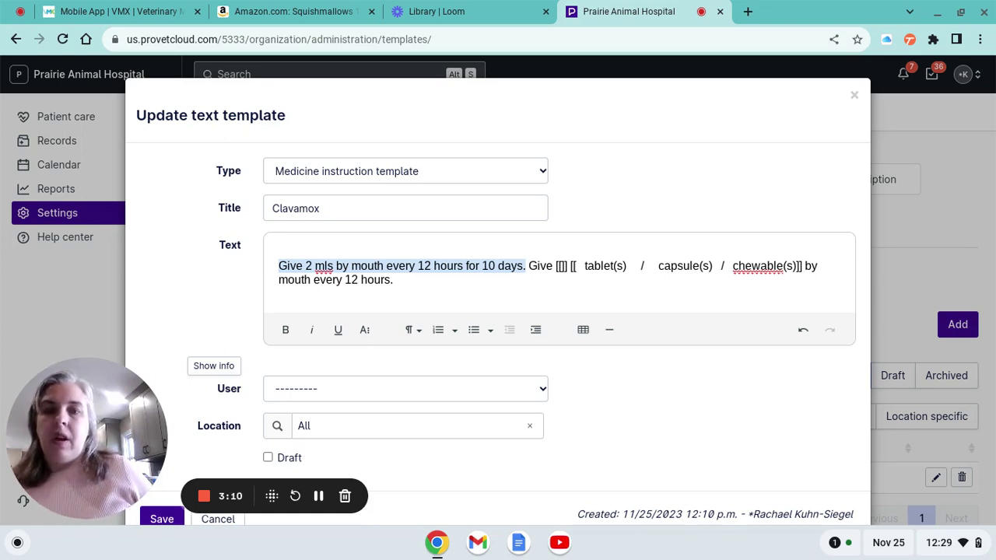
key(BackSpace)
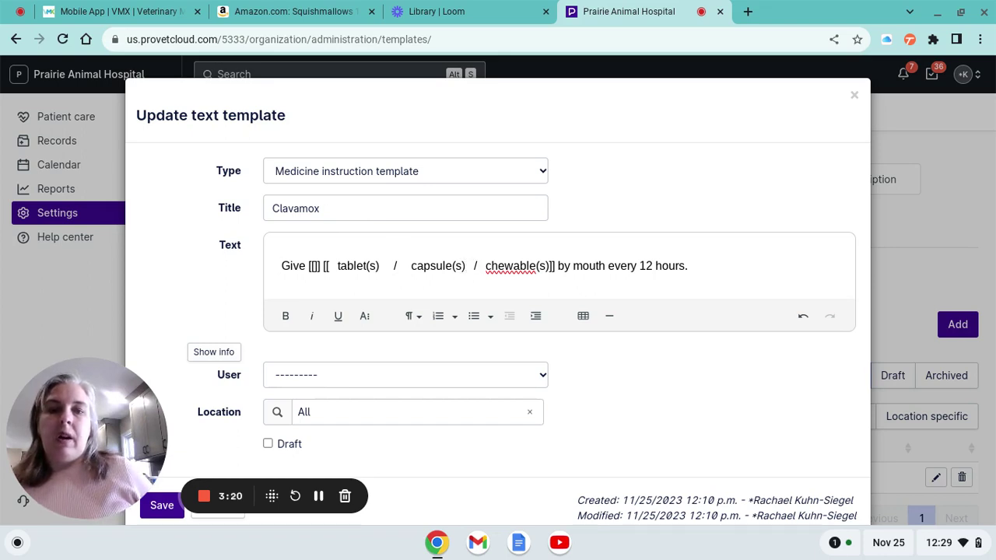
key(BackSpace)
key(BackSpace)
key(BackSpace)
key(BackSpace)
key(BackSpace)
key(BackSpace)
key(BackSpace)
key(BackSpace)
key(BackSpace)
key(BackSpace)
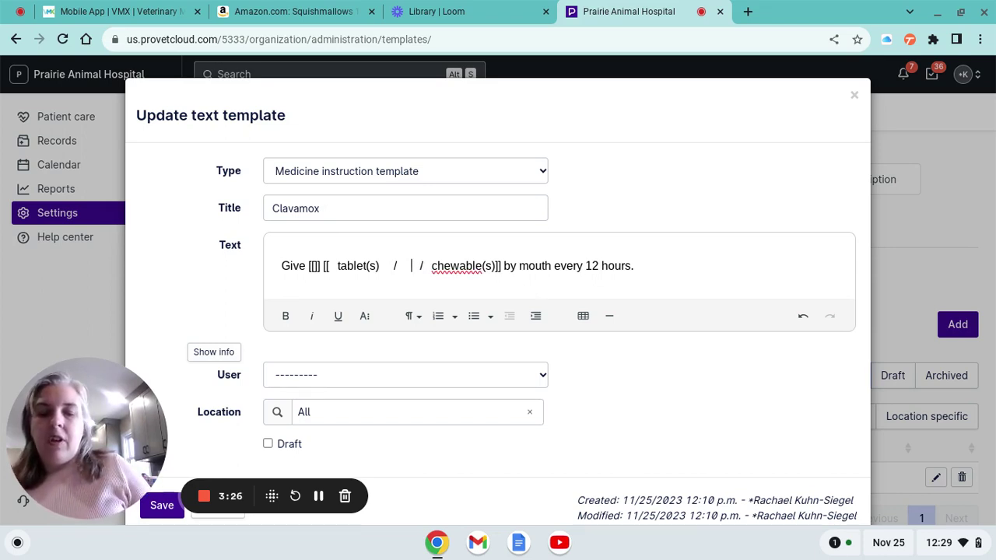
text(mls)
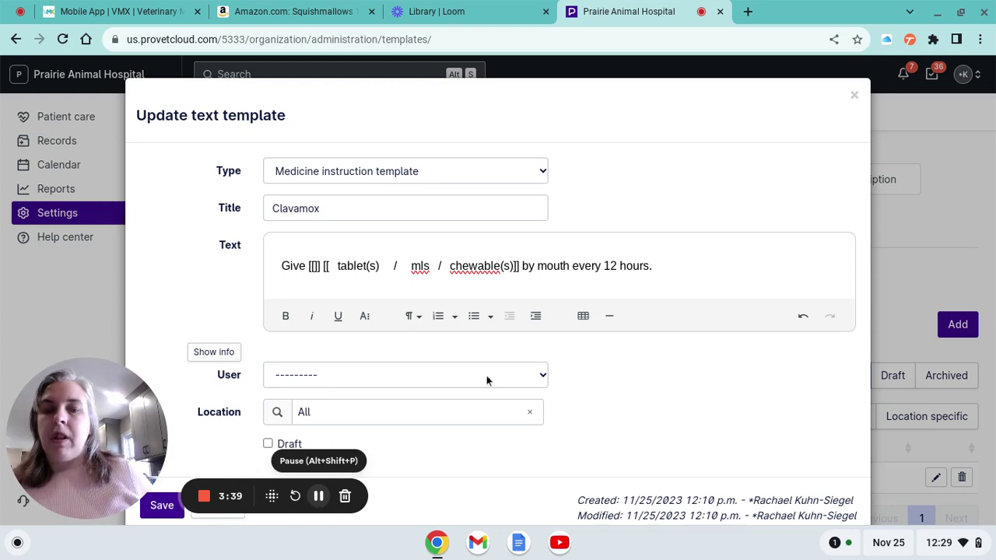
Step: Move the template dialog so its lower edge is fully accessible and save the Clavamox template
drag(587, 196, 698, 61)
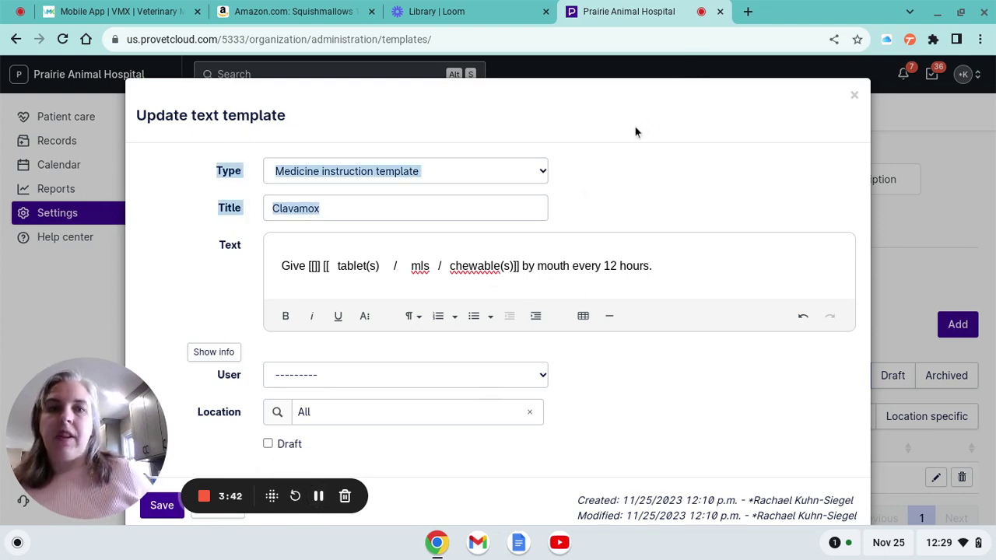
click(547, 229)
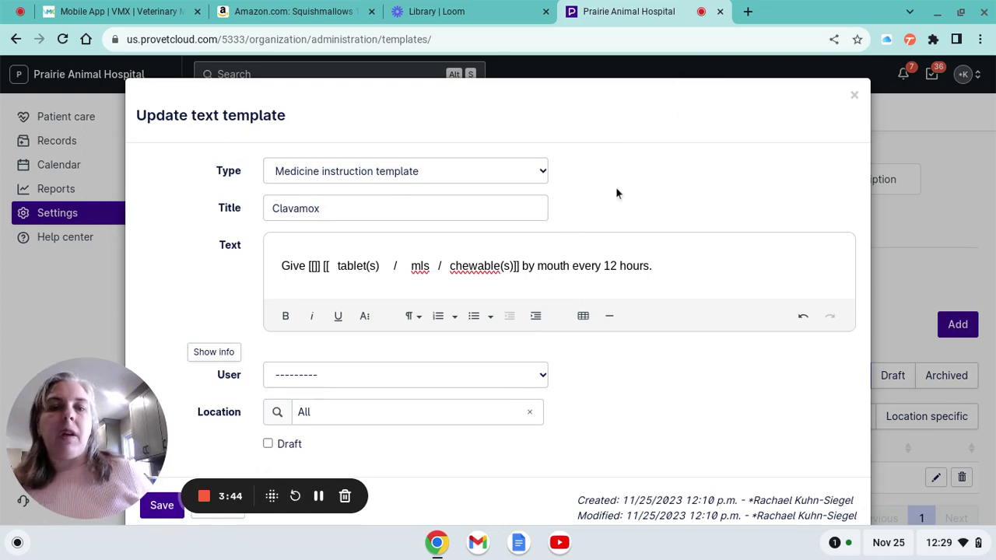
drag(615, 193, 654, 136)
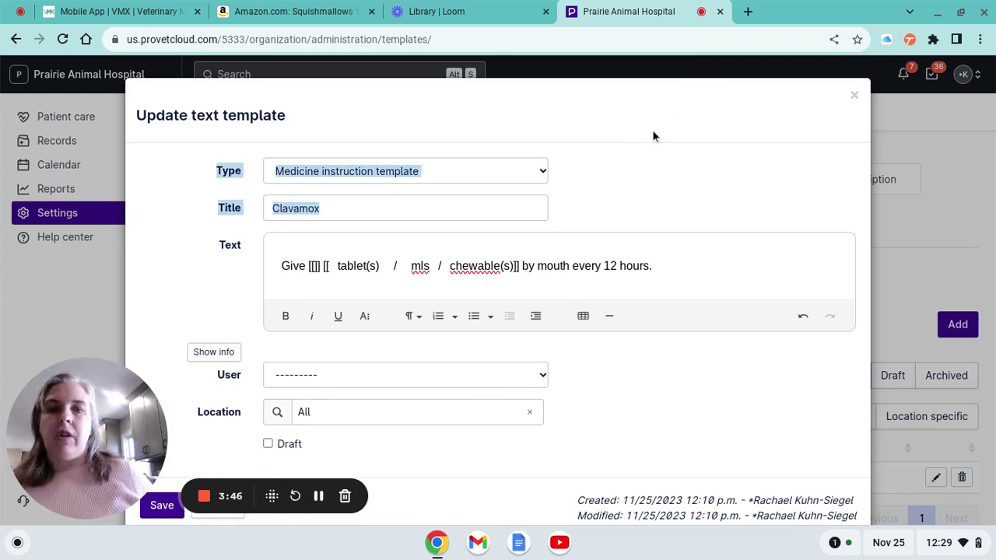
click(641, 179)
drag(591, 125, 727, 32)
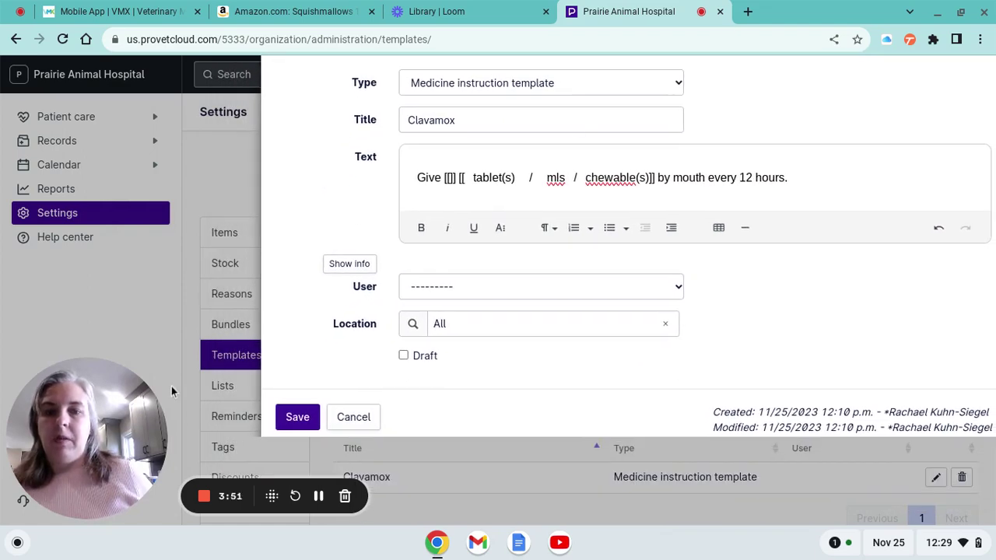
click(297, 418)
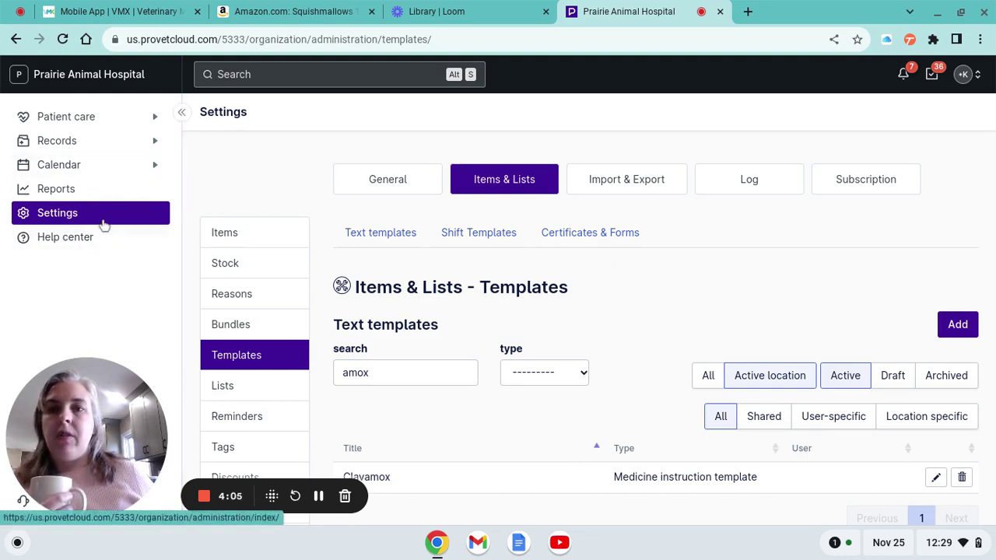
Step: Open the Items list under Items & Lists and search it for "clava"
click(493, 191)
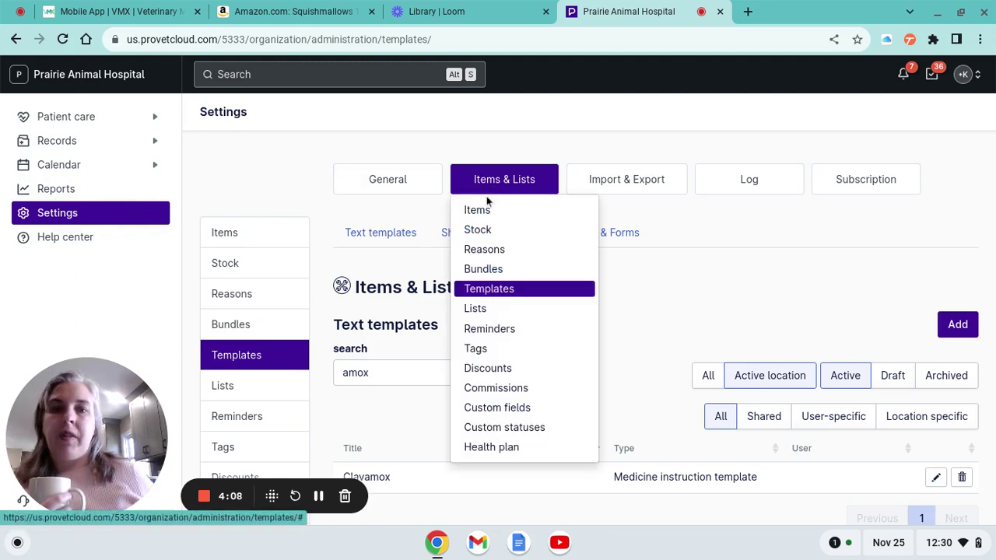
click(477, 211)
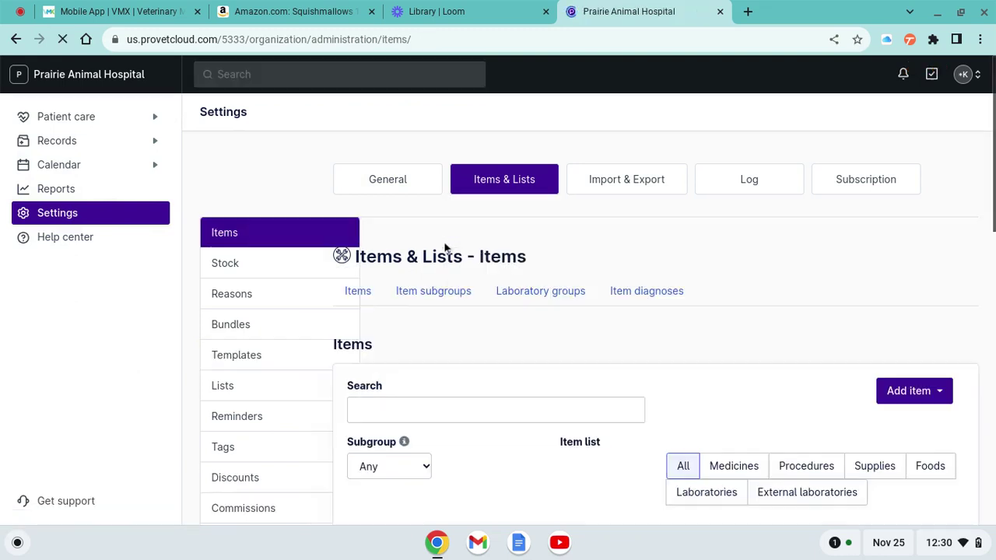
click(410, 417)
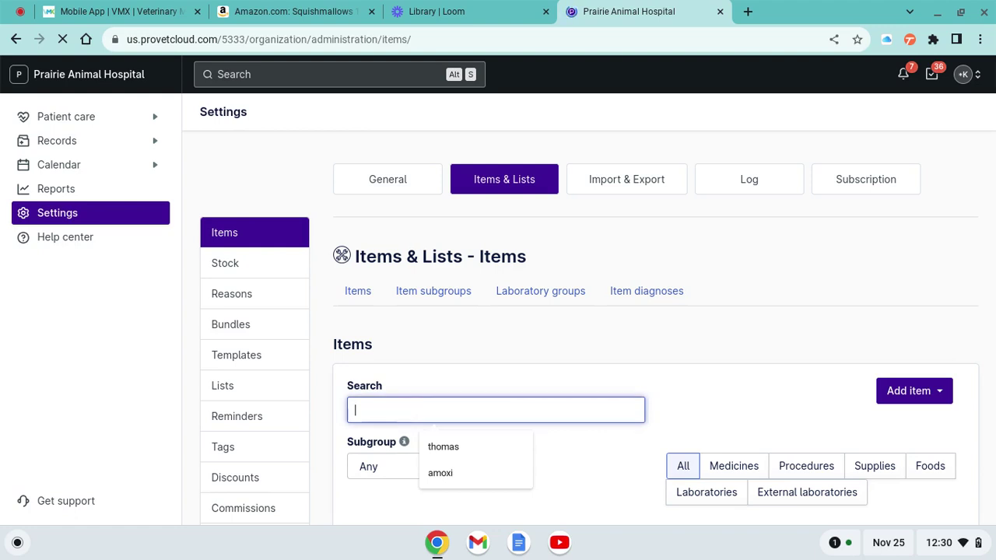
text(clava)
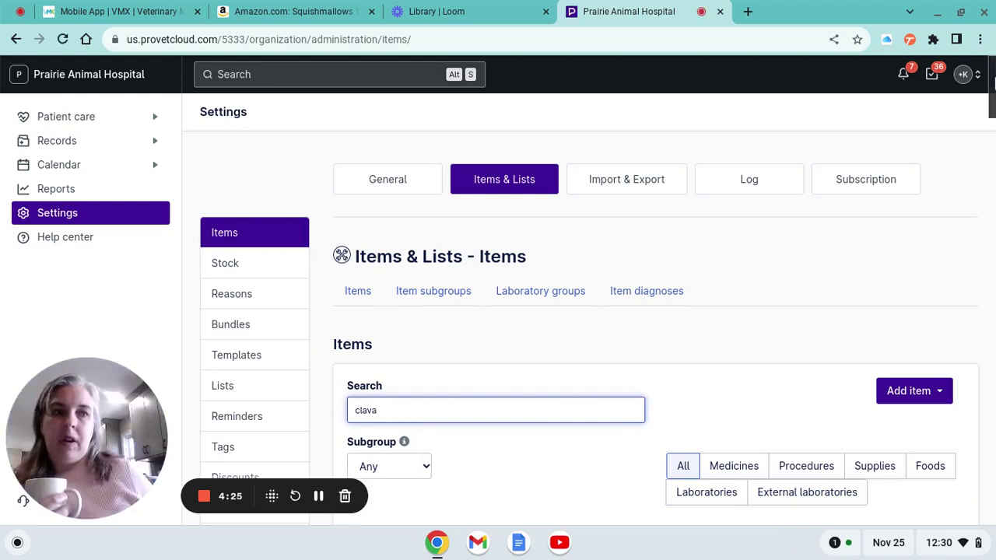
drag(992, 86, 991, 109)
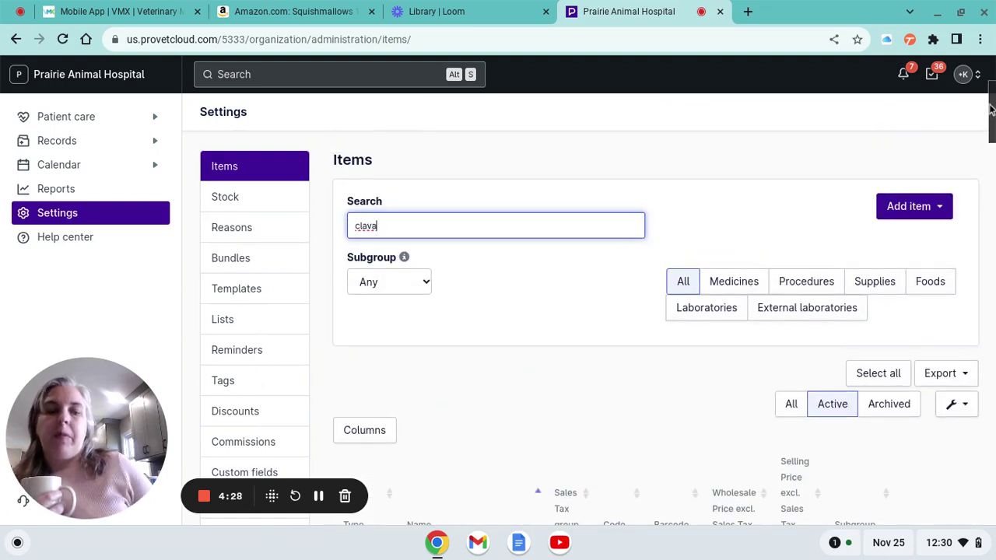
Step: Replace the item search with "amox" and open the medicine Amoxi/Clav Liquid 400mg/5ml for editing
key(BackSpace)
key(BackSpace)
key(BackSpace)
key(BackSpace)
key(BackSpace)
text(a)
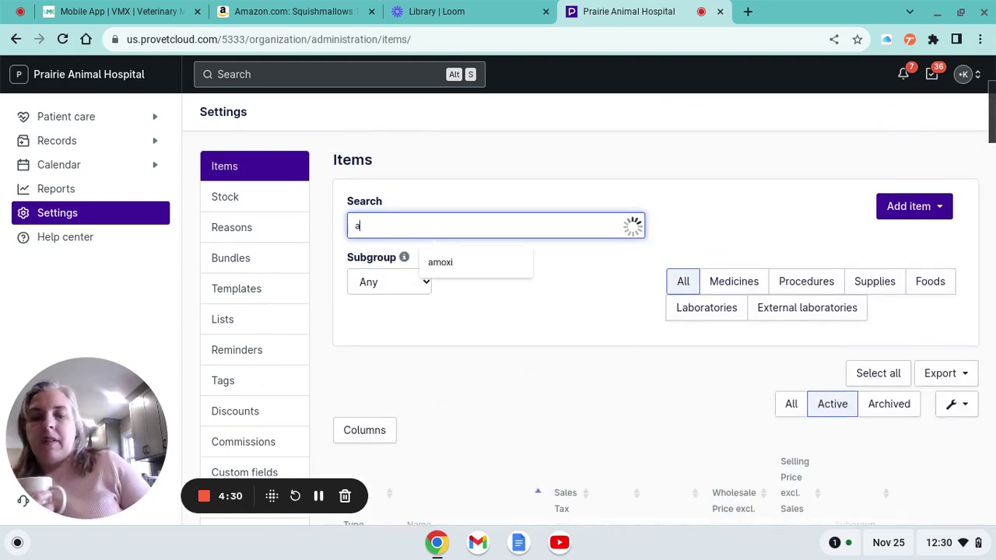
text(mox)
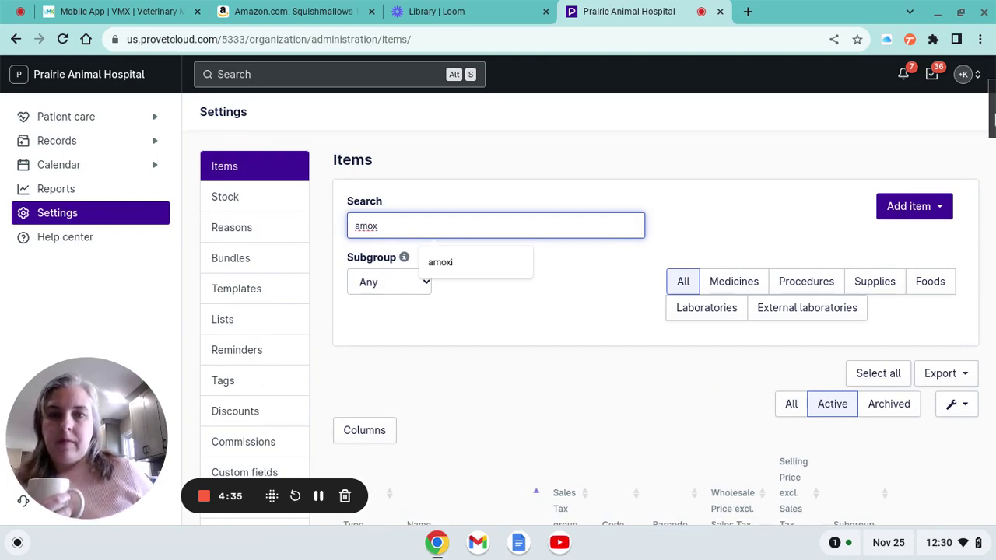
drag(992, 114, 992, 159)
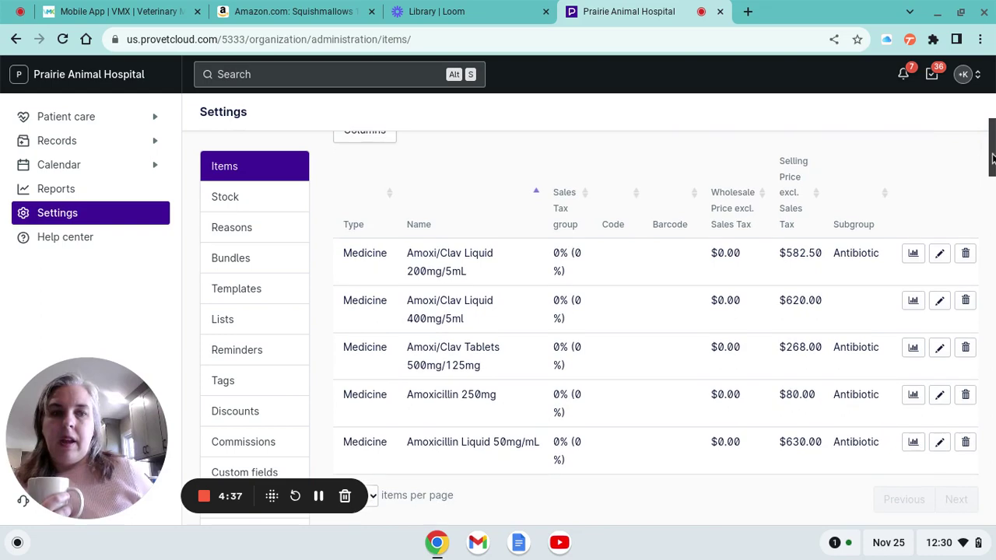
click(939, 303)
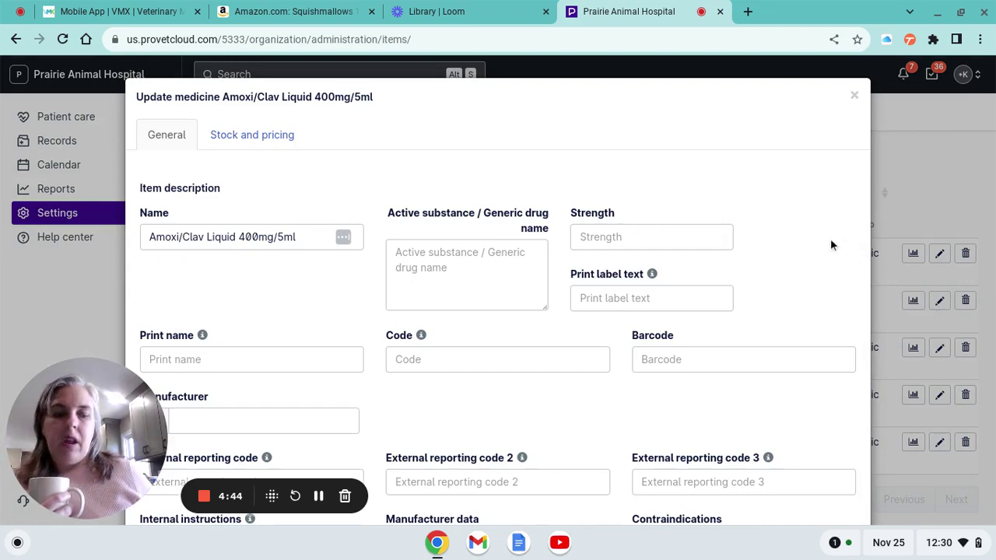
Step: Add and save an all-species medicine instruction template reading "Give 2 mls by mouth every 12 hours for 10 days.", then close the medicine
scroll(830, 238, down, 4)
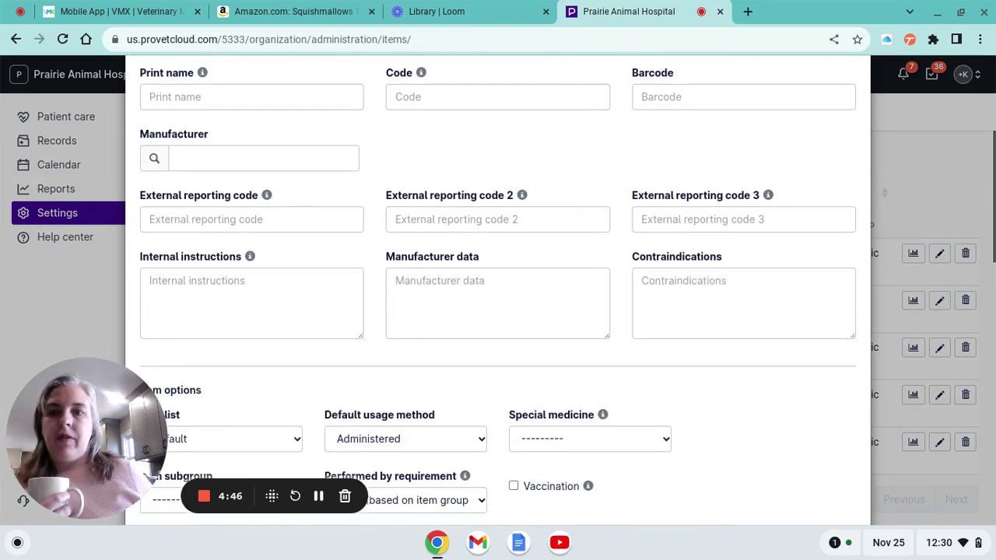
scroll(497, 290, down, 3)
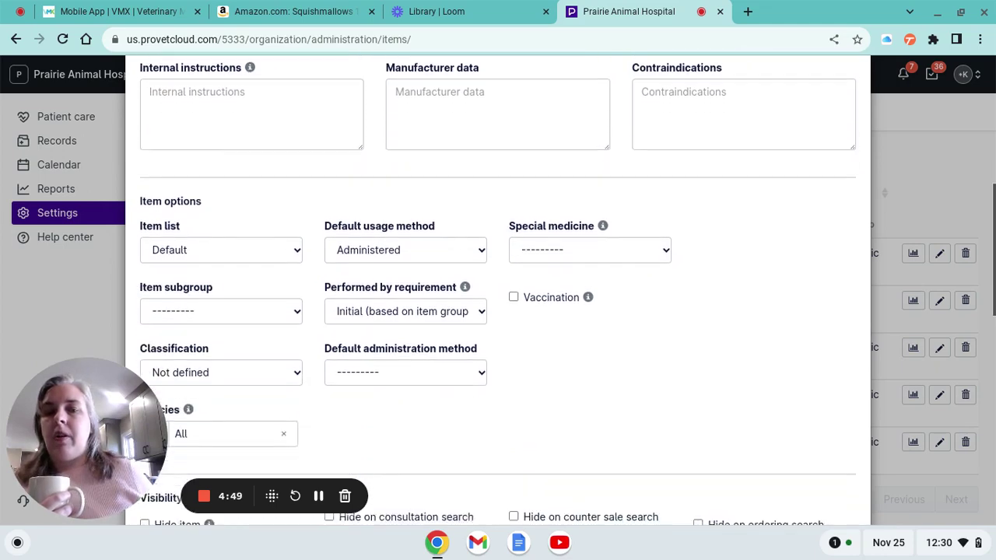
scroll(498, 290, down, 3)
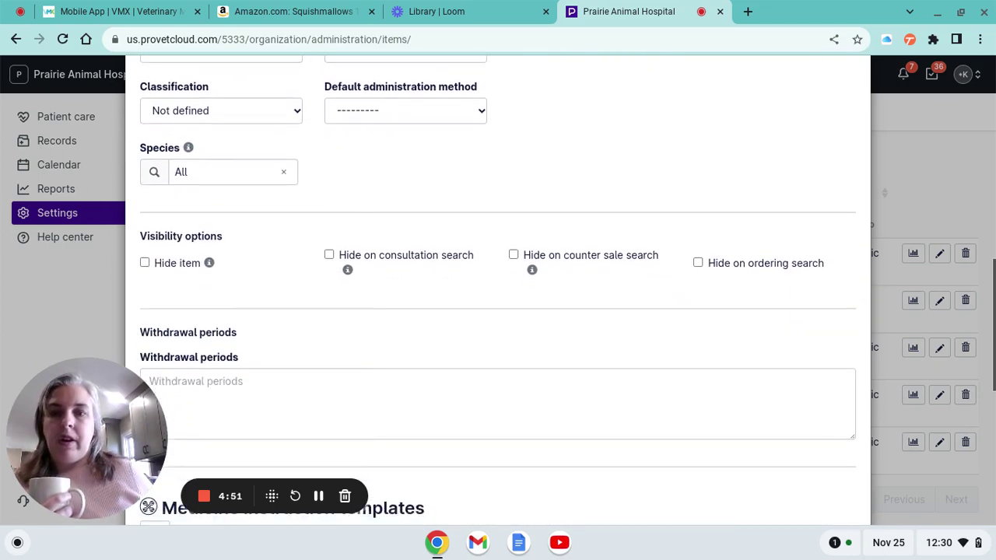
scroll(497, 290, down, 3)
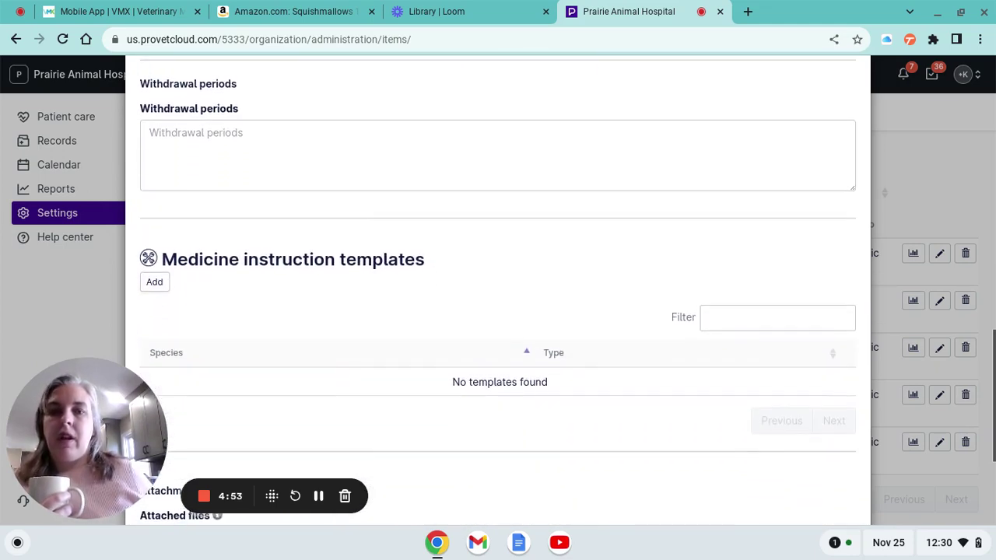
scroll(497, 290, down, 3)
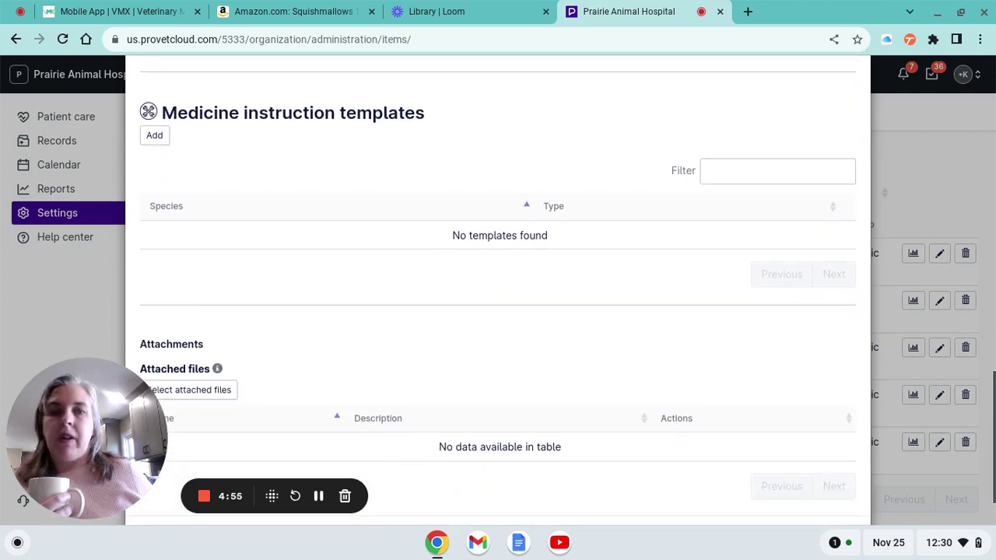
scroll(498, 290, down, 1)
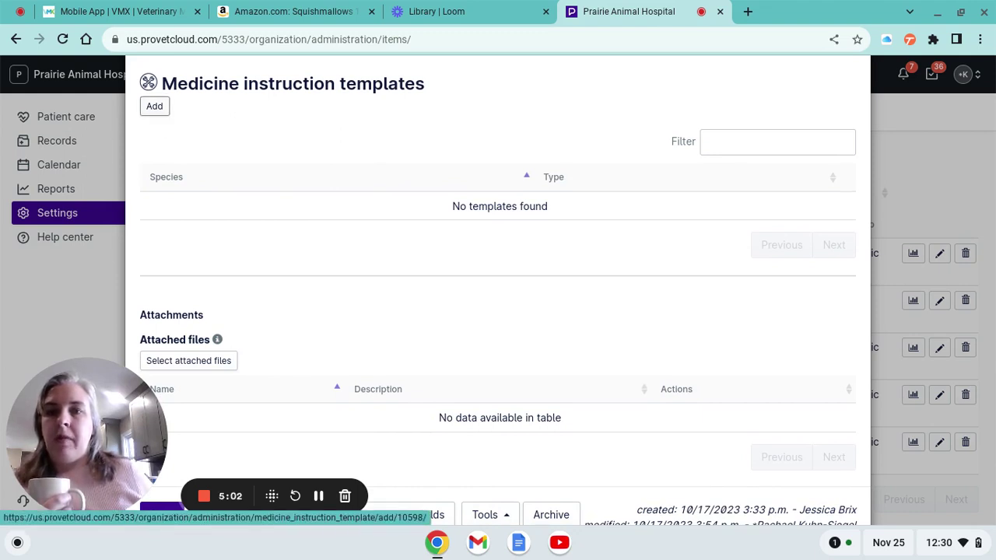
click(156, 108)
click(159, 247)
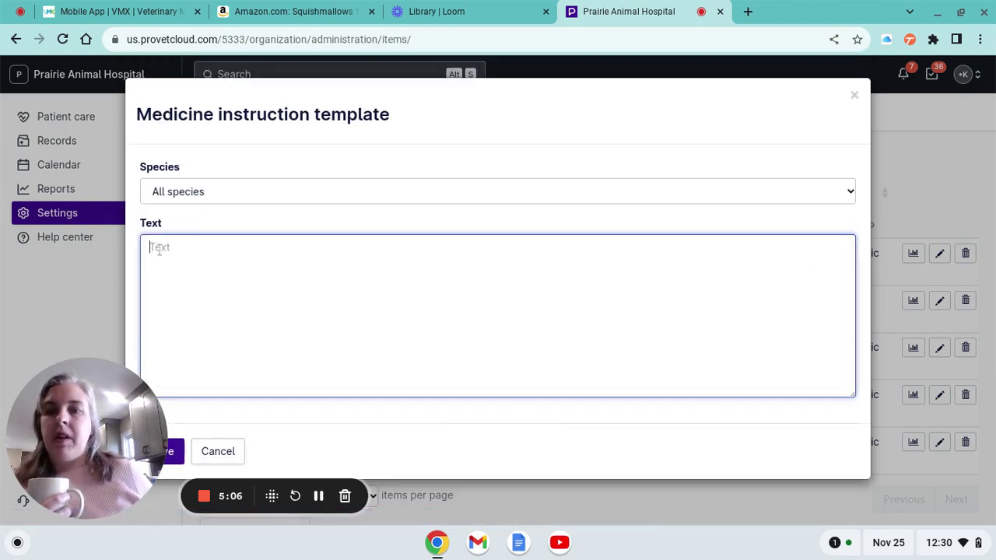
text(Give 2 mls by mouth every 12 hours for 10 days.)
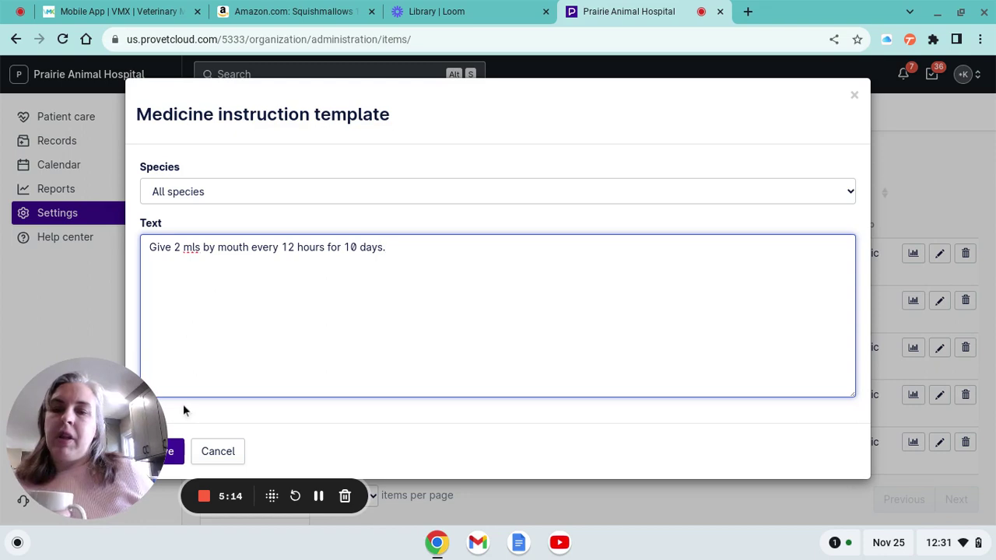
click(171, 455)
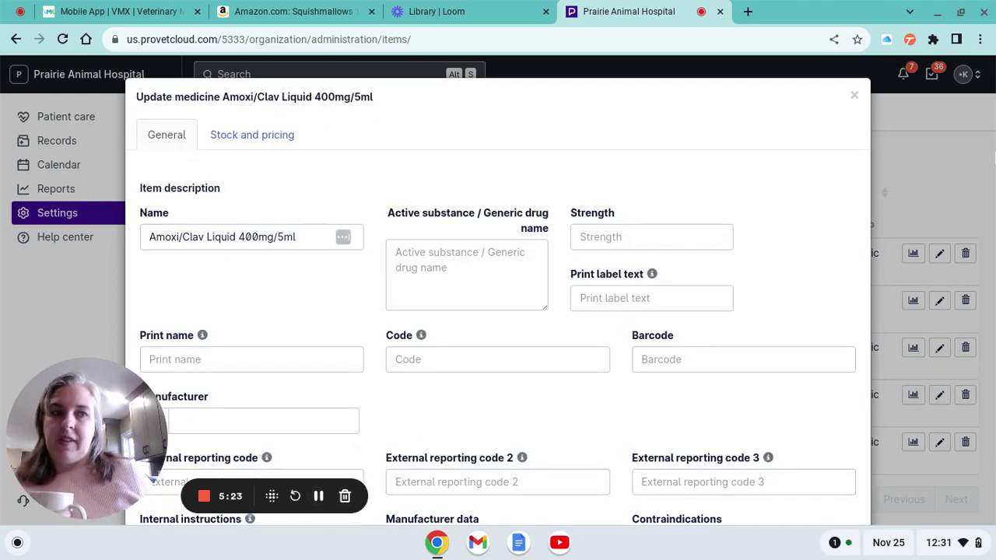
click(854, 97)
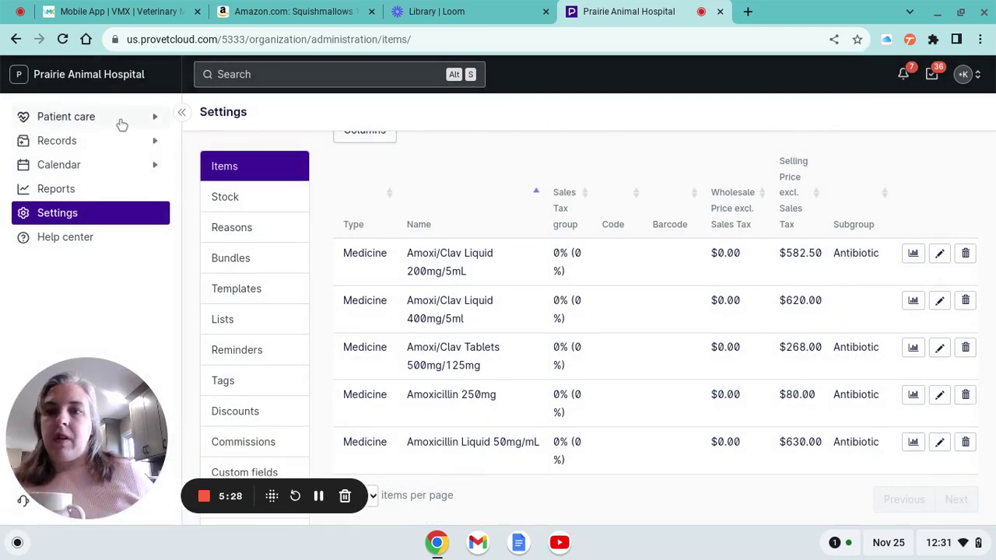
Step: Search all records for the test client by name and open that client's record
click(226, 74)
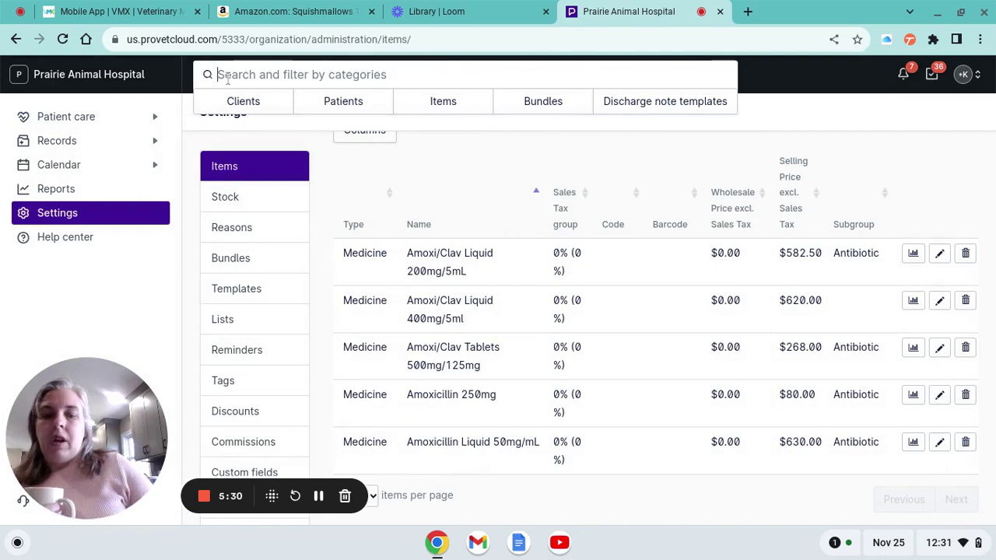
text(jessic)
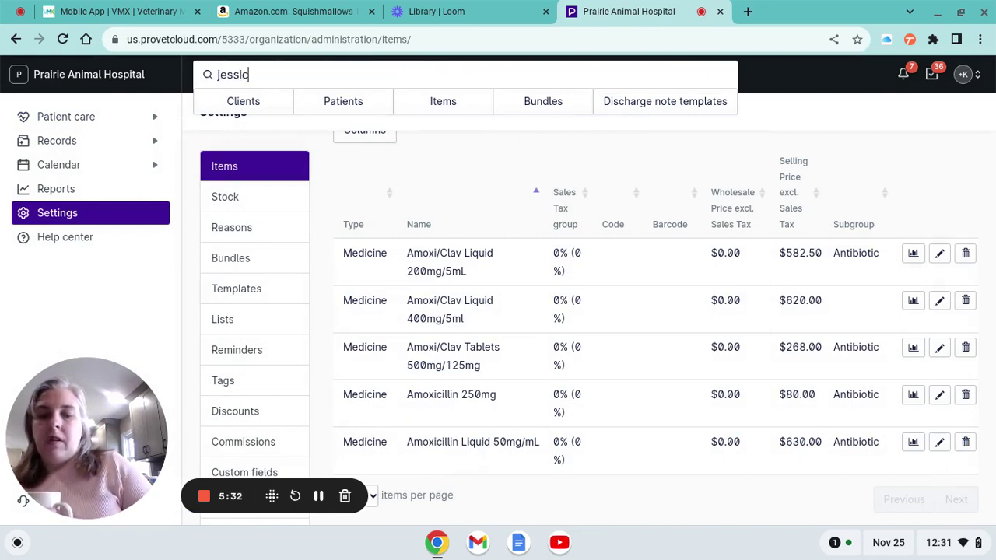
text(a text)
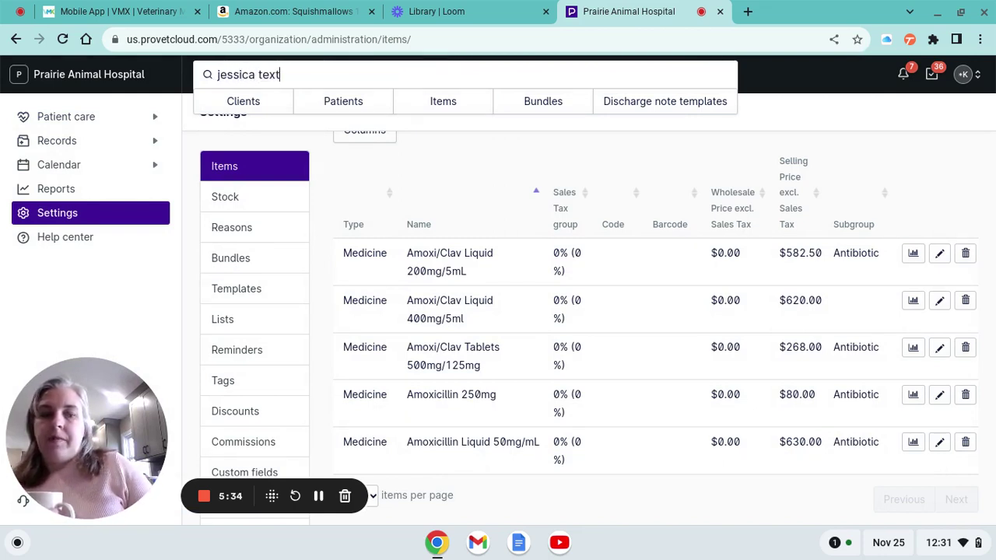
key(BackSpace)
key(BackSpace)
text(st)
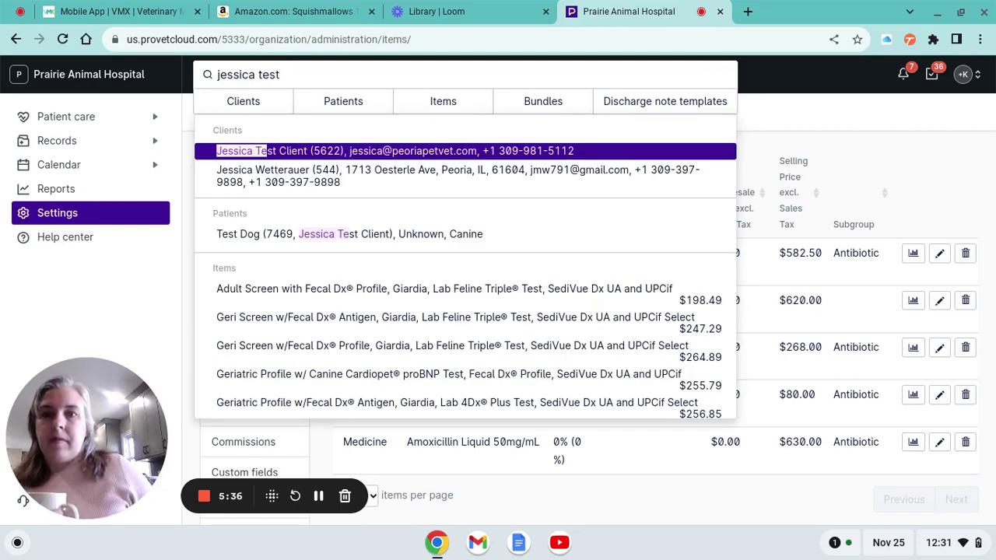
click(228, 153)
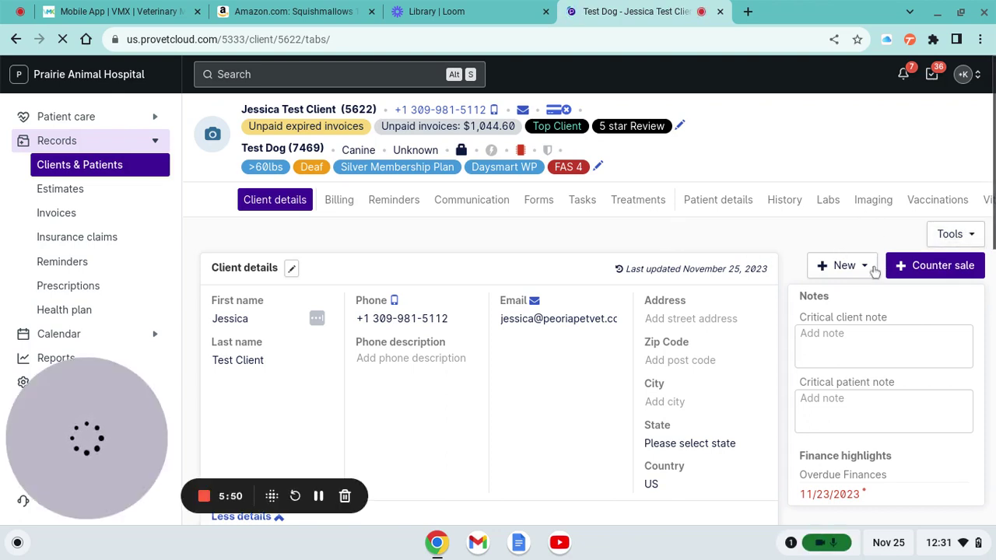
Step: Start a new consultation for Test Dog and go to the patient's already active Sick/ Injured Exam consultation
click(864, 270)
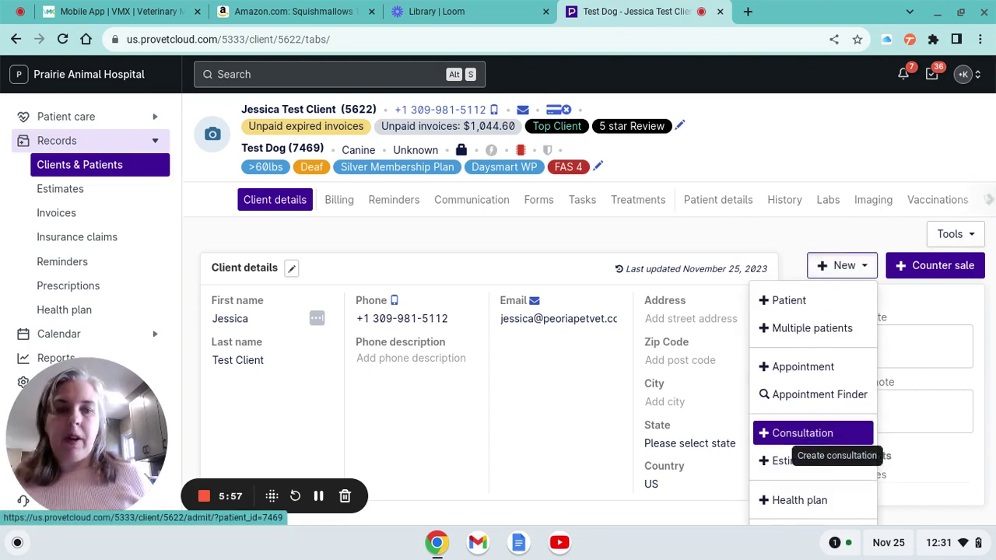
click(786, 440)
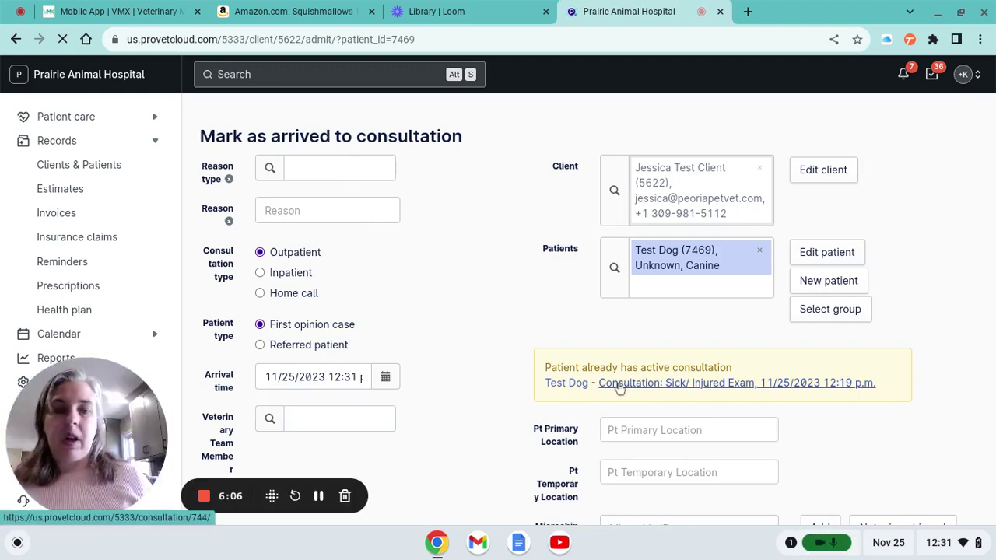
click(618, 384)
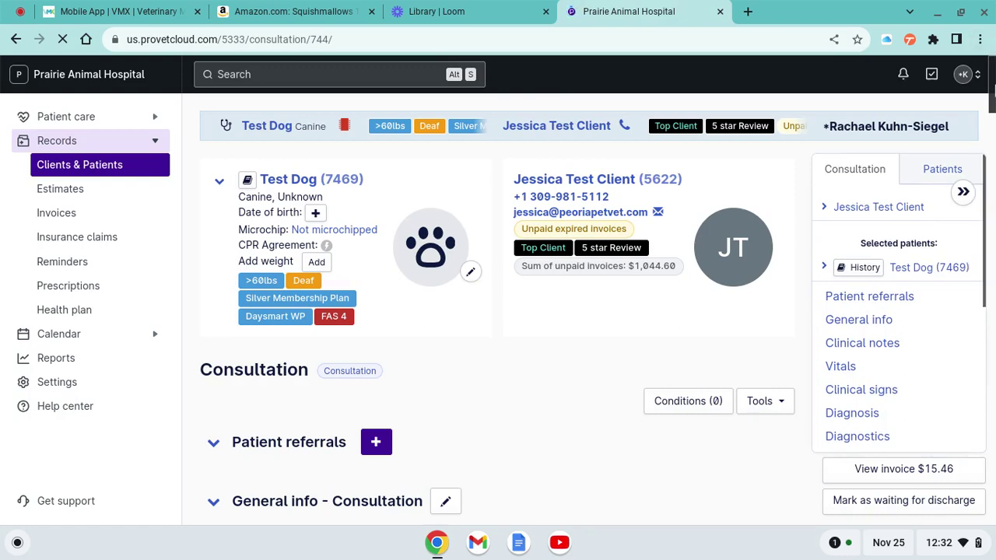
Step: Search the consultation's treatment items for "amox" and open a medicine entry for Amoxi/Clav Liquid 400mg/5ml
drag(991, 92, 989, 291)
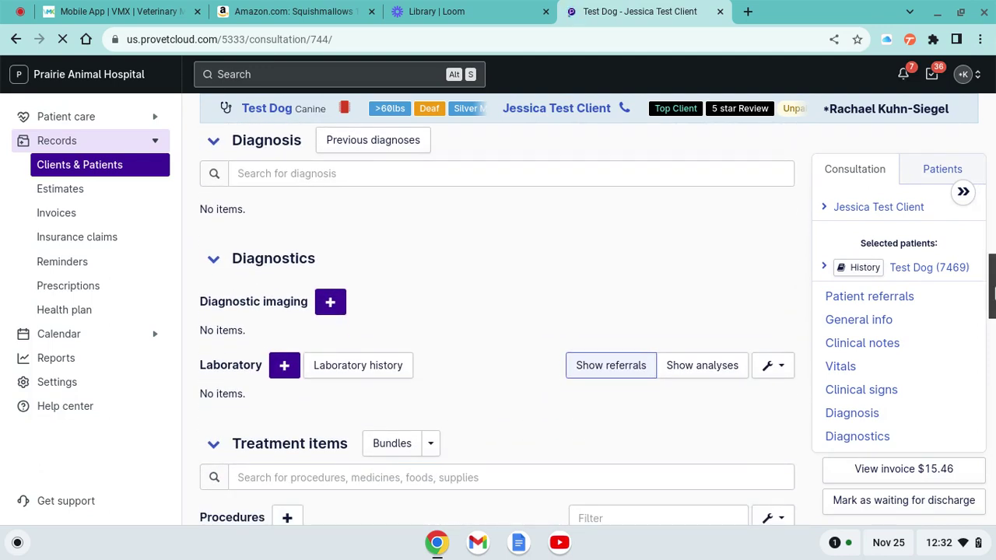
scroll(604, 289, down, 3)
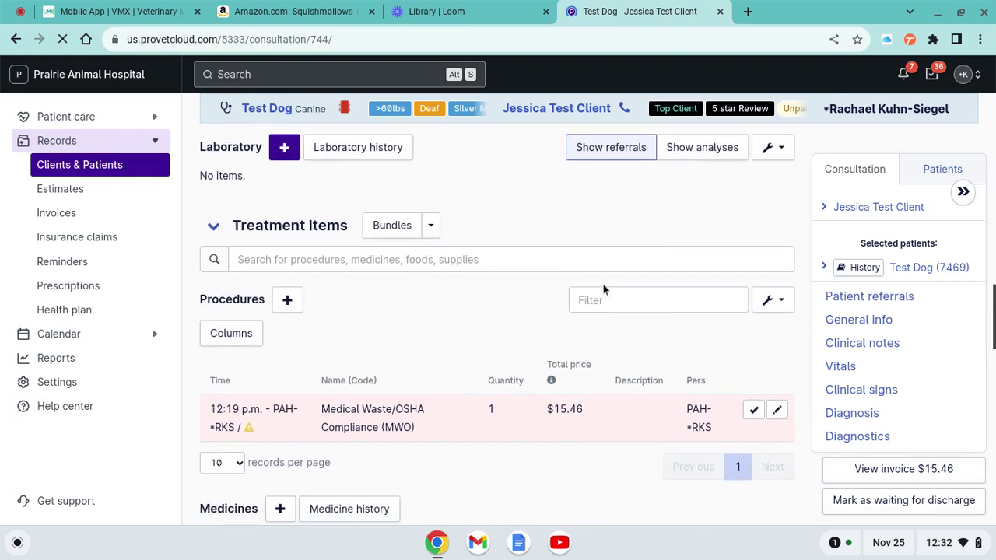
click(546, 261)
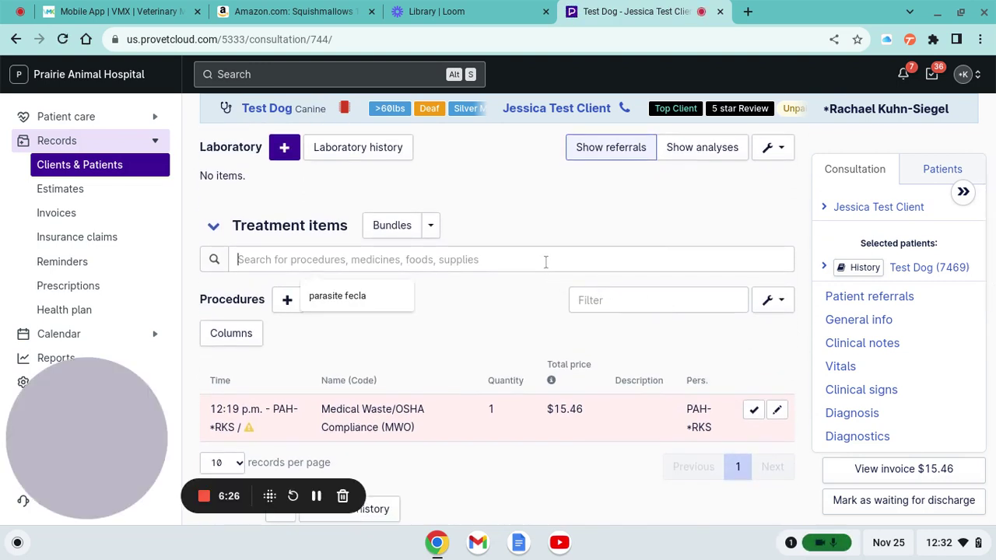
text(a)
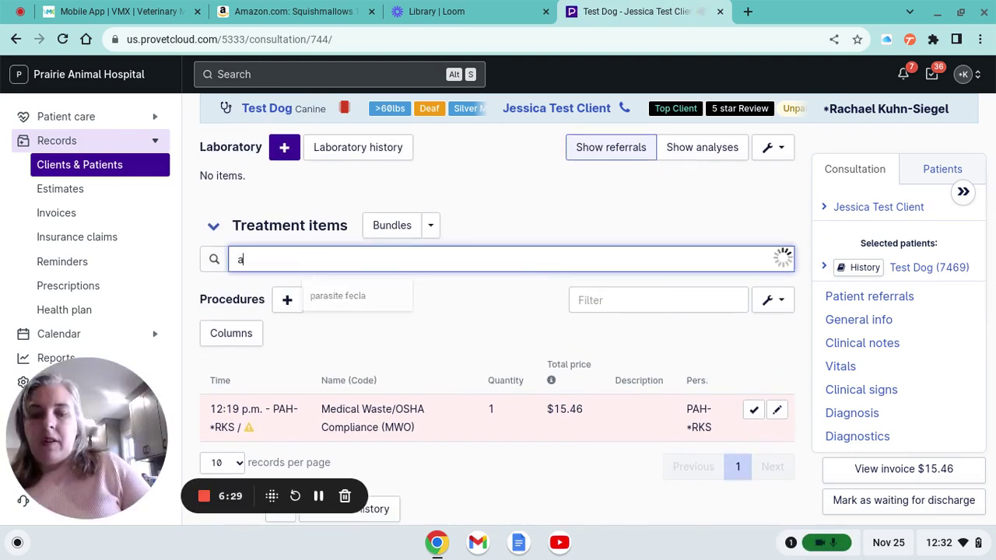
text(mox)
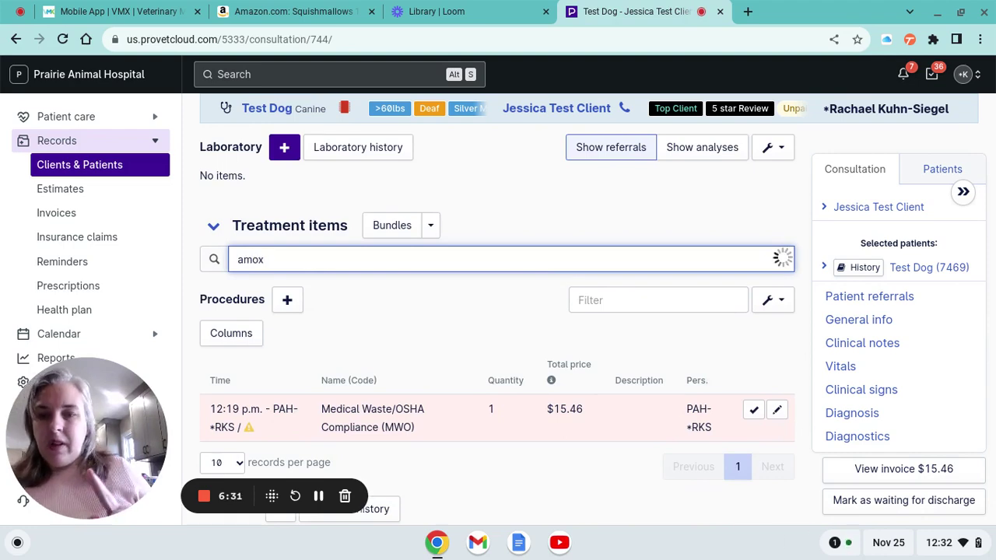
scroll(544, 249, down, 1)
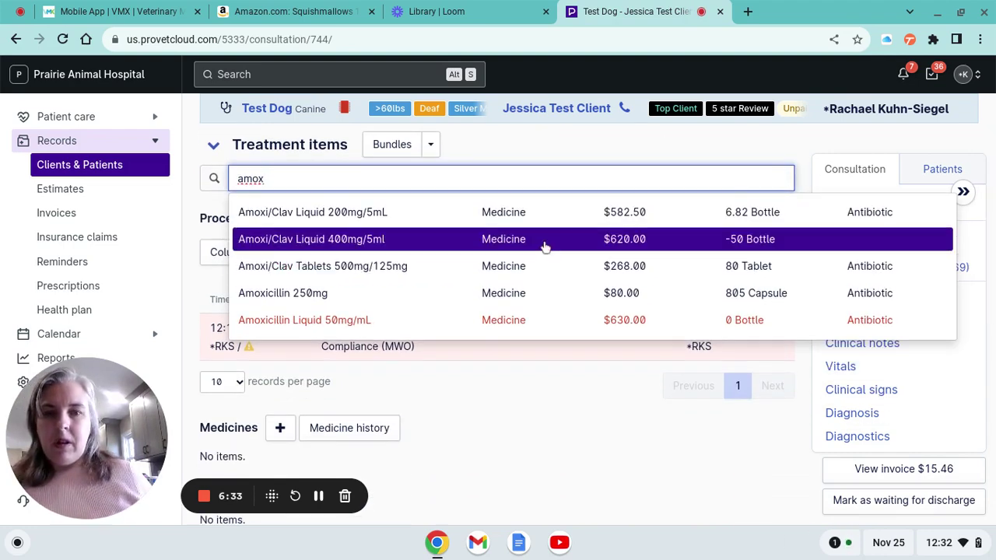
mouse_move(539, 243)
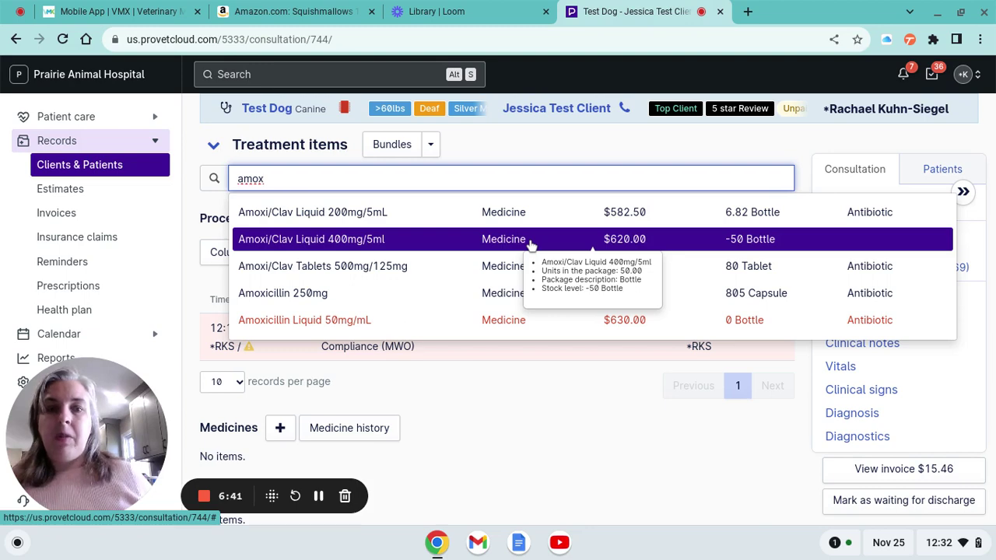
click(532, 244)
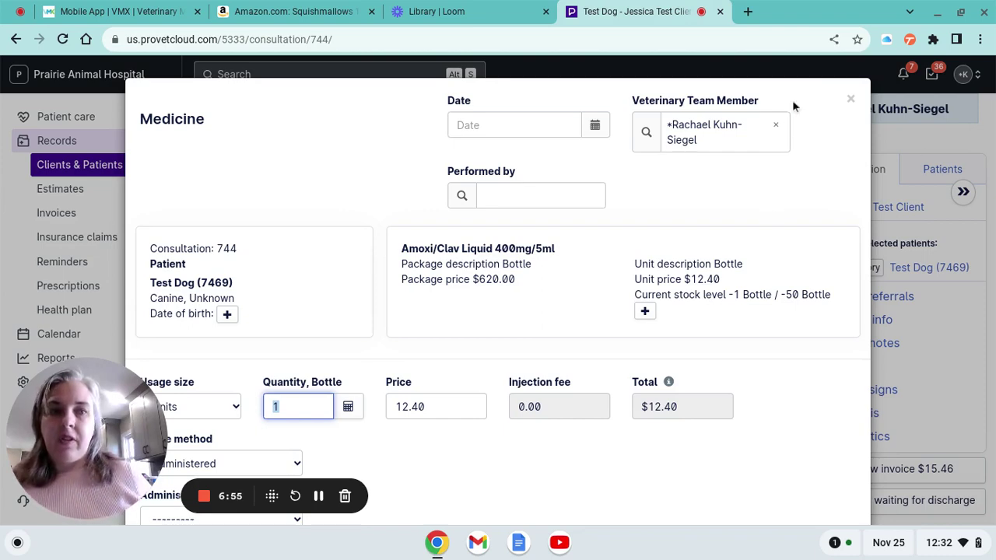
Step: Add the all-species medicine instruction template to the Amoxi/Clav entry's instructions and change the dose in the text to 2.2 mls
scroll(792, 99, down, 5)
scroll(803, 95, up, 5)
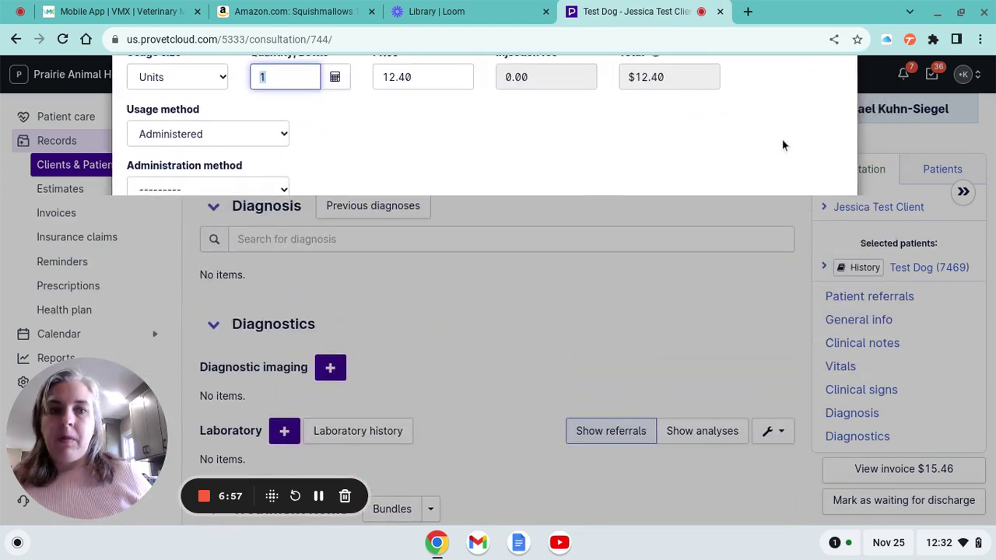
drag(816, 304, 840, 378)
click(818, 380)
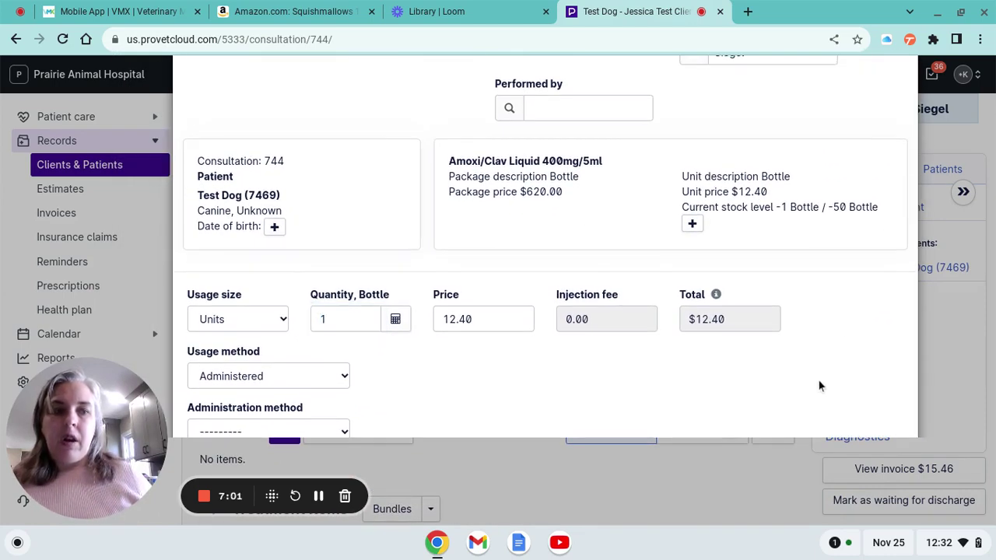
scroll(818, 380, down, 2)
scroll(544, 247, down, 4)
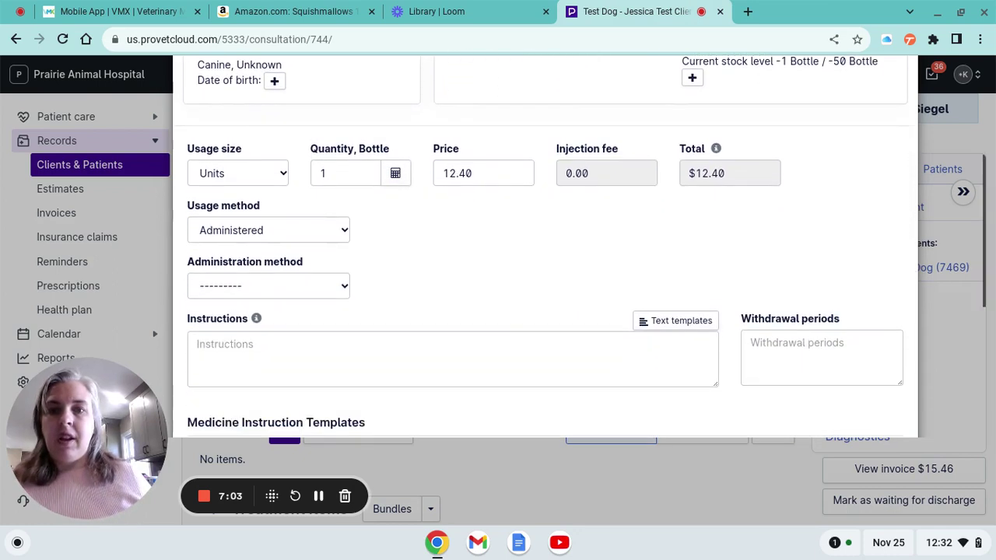
scroll(462, 233, down, 1)
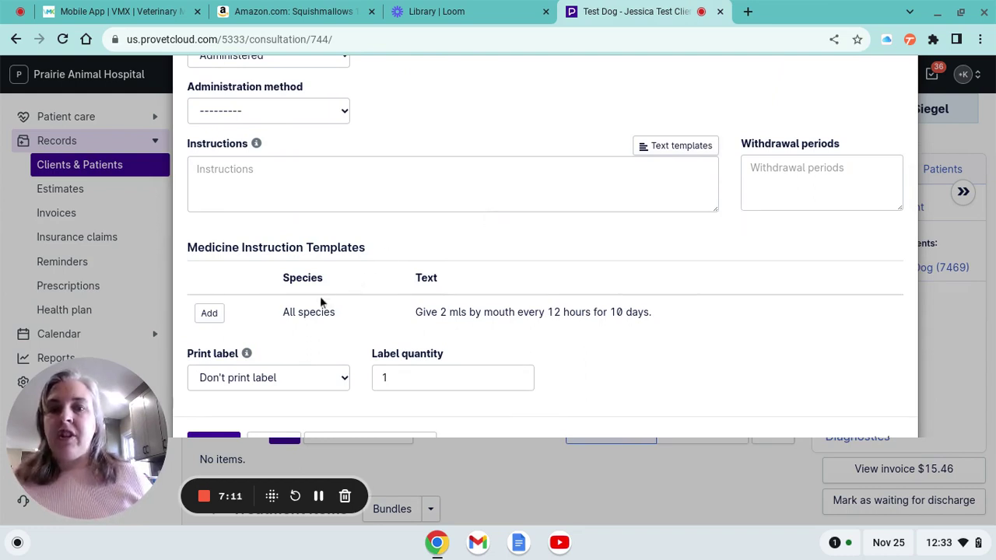
click(210, 314)
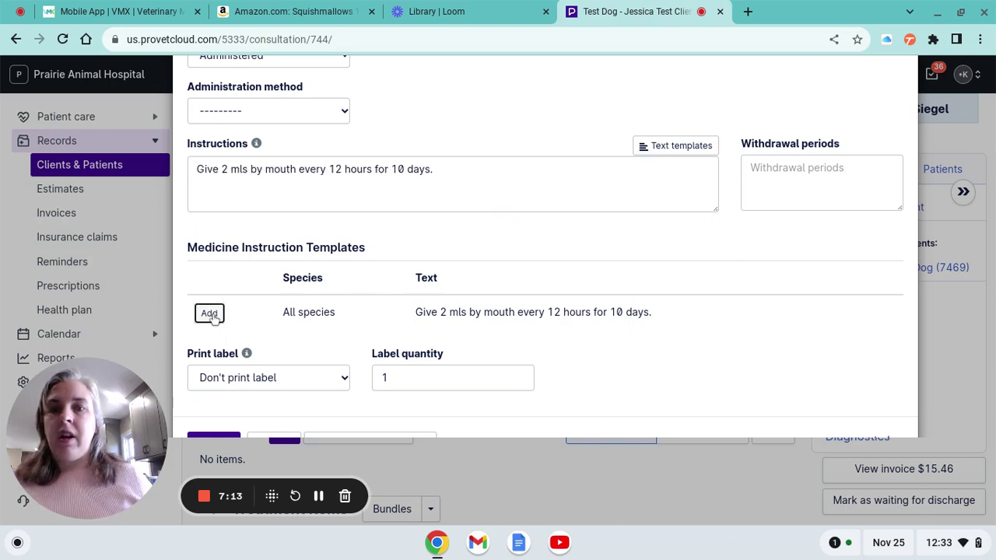
click(230, 172)
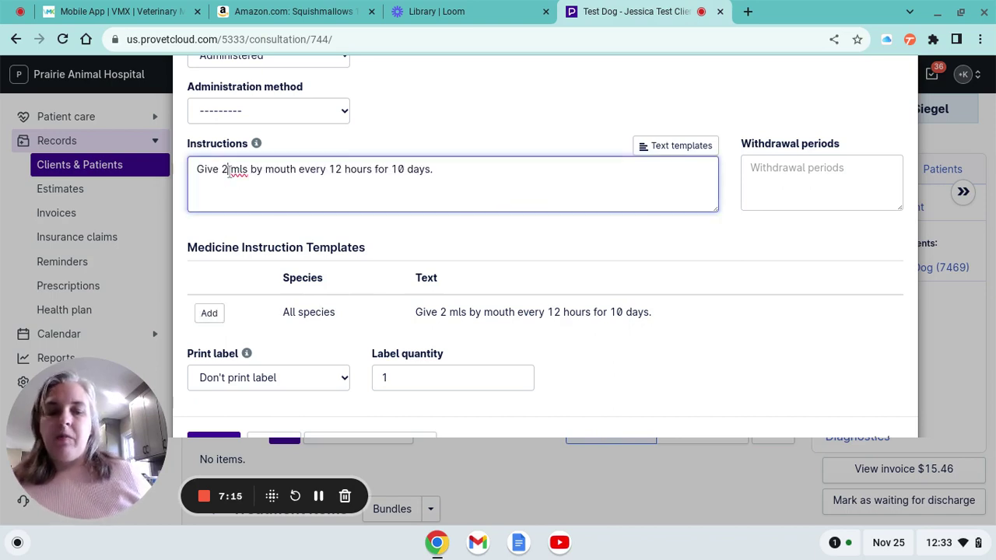
text(.2)
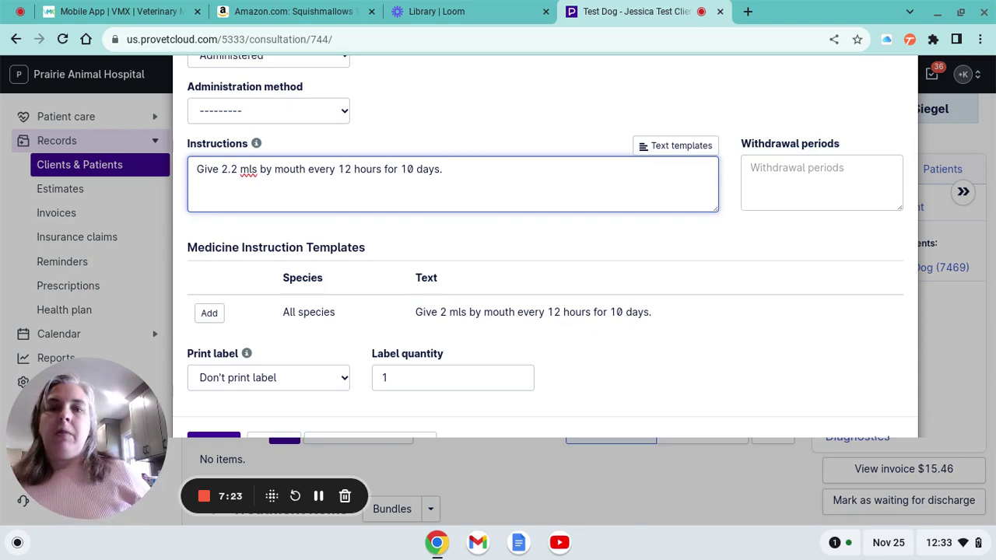
Step: Find the Clavamox text template with "cla", fill it in as 2.2 mls, and save it into the medicine's instructions
click(669, 150)
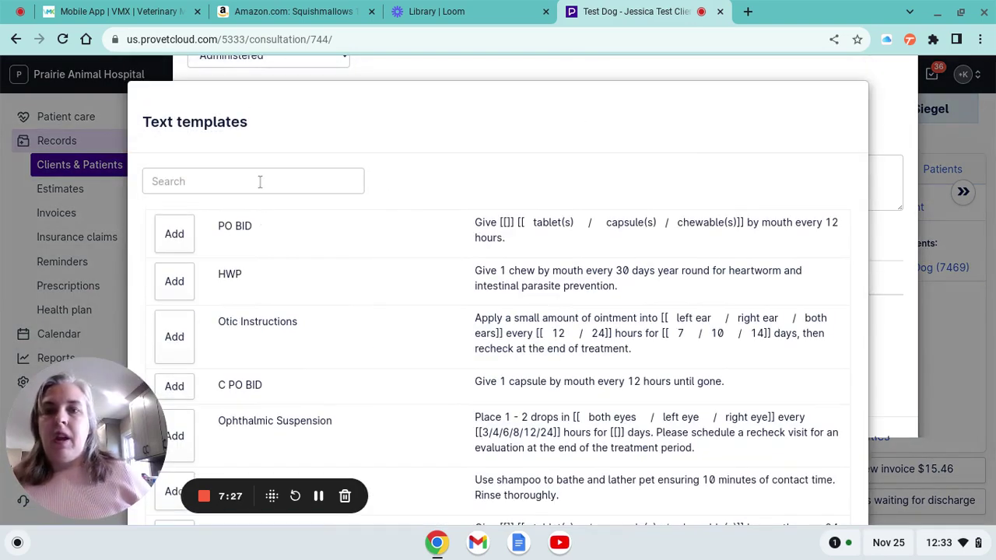
click(260, 180)
text(cla)
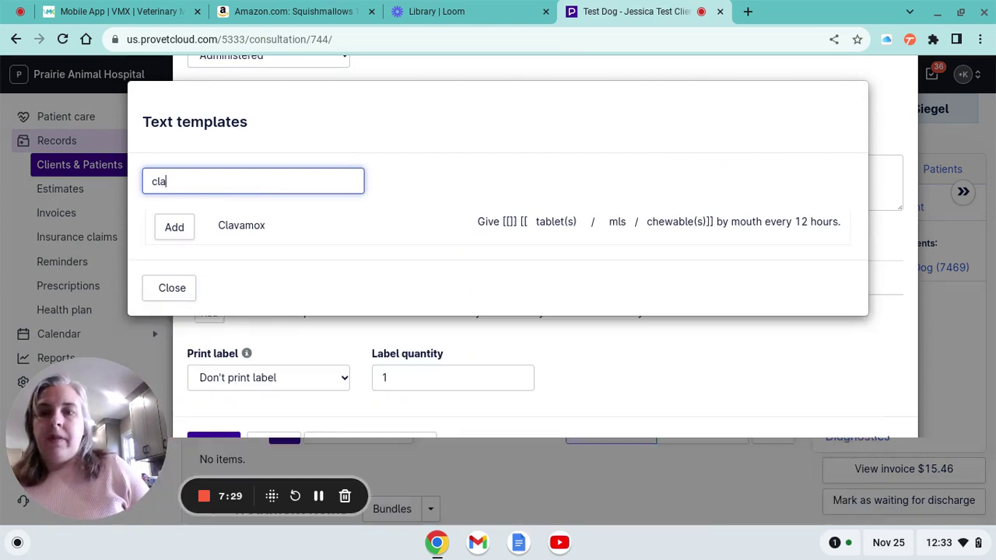
click(173, 231)
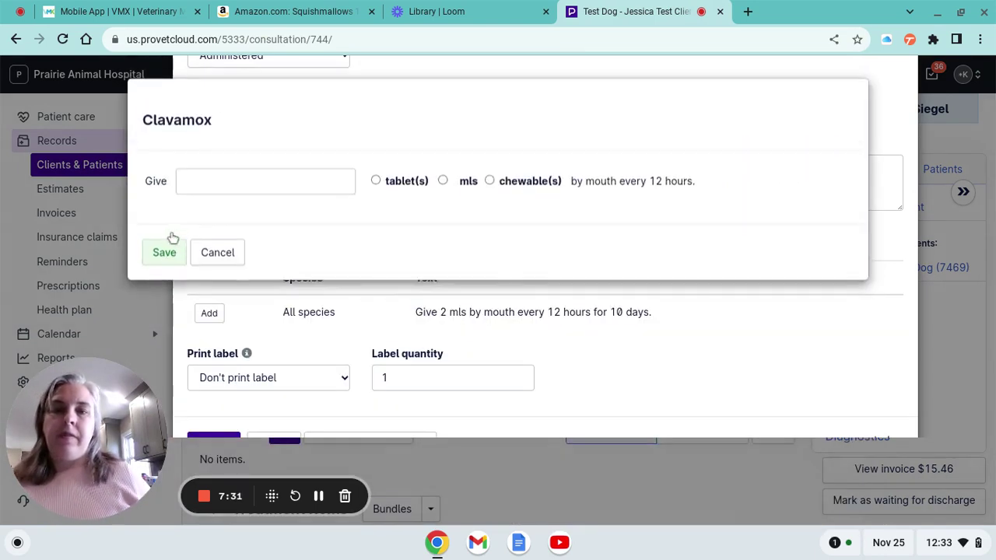
click(208, 188)
text(2.2)
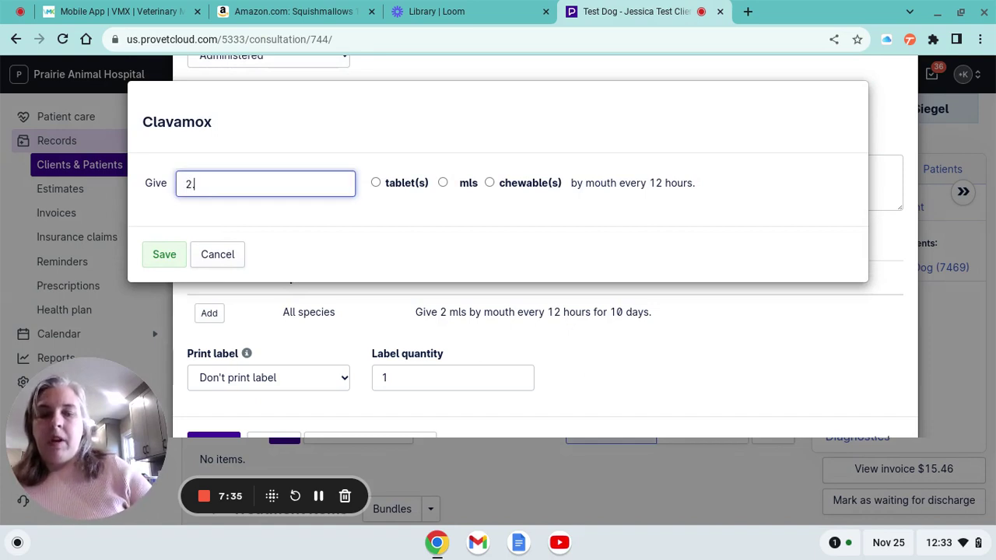
click(443, 183)
click(443, 183)
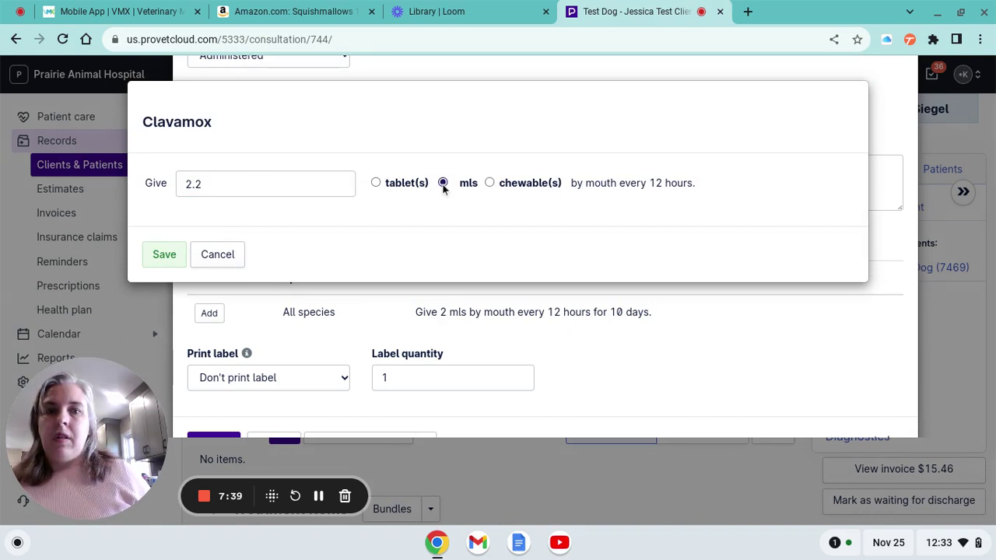
click(157, 260)
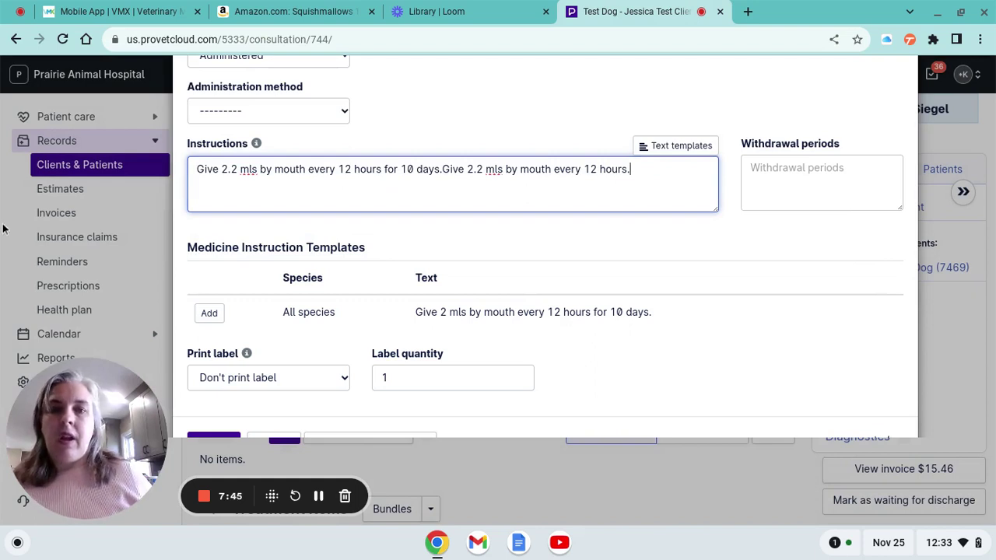
Step: Delete the first sentence, "Give 2.2 mls by mouth every 12 hours for 10 days.", from the medicine's instructions
click(441, 170)
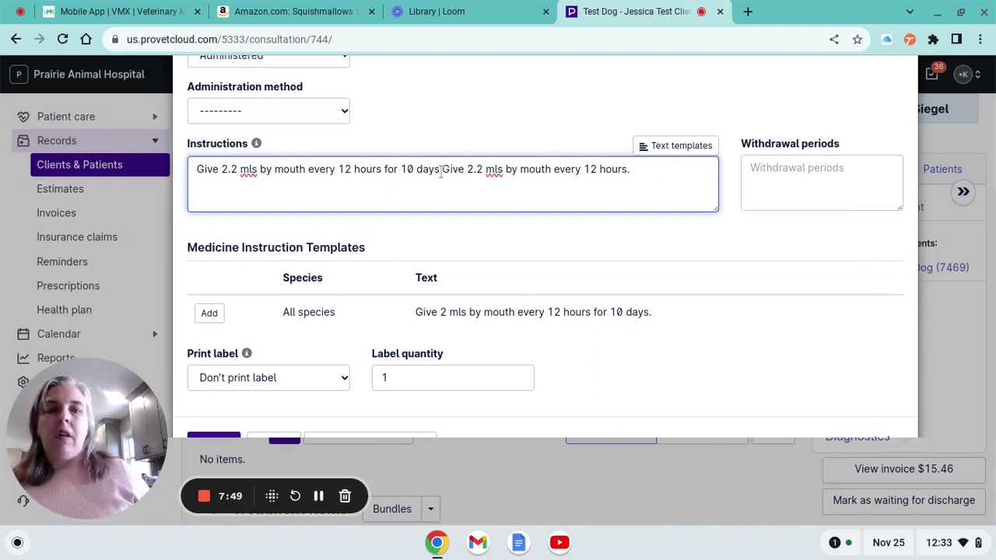
key(BackSpace)
key(BackSpace)
key(BackSpace)
key(BackSpace)
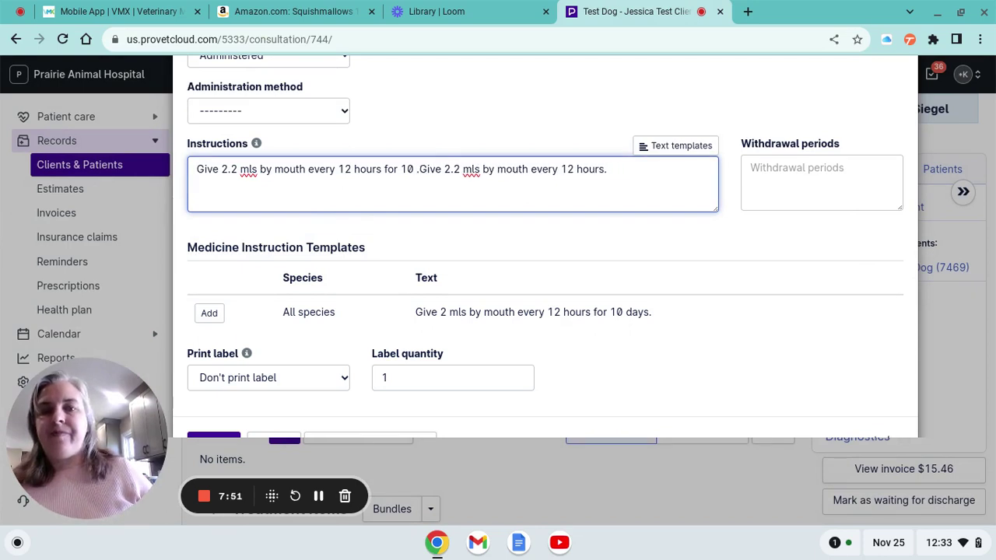
key(BackSpace)
key(BackSpace)
key(BackSpace)
key(BackSpace)
key(BackSpace)
key(BackSpace)
key(BackSpace)
key(BackSpace)
key(BackSpace)
key(BackSpace)
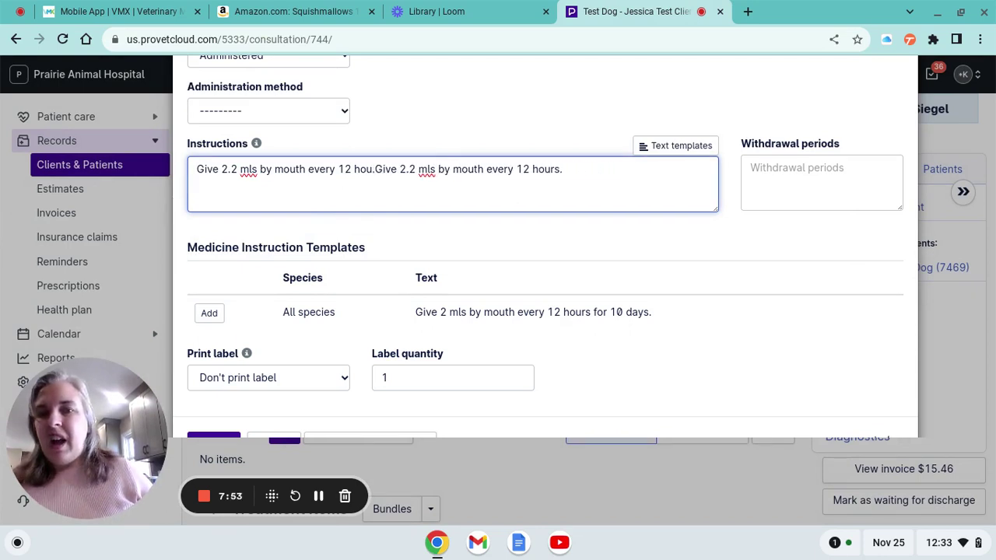
key(BackSpace)
key(BackSpace)
key(BackSpace)
key(BackSpace)
key(BackSpace)
key(BackSpace)
key(BackSpace)
key(BackSpace)
key(BackSpace)
key(BackSpace)
key(BackSpace)
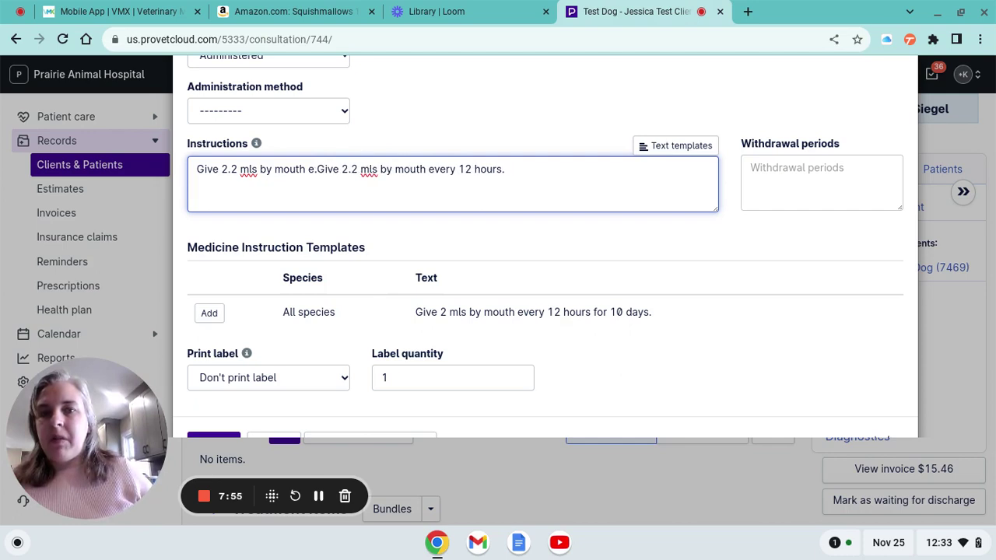
key(BackSpace)
key(BackSpace)
key(BackSpace)
key(BackSpace)
key(BackSpace)
key(BackSpace)
key(BackSpace)
key(BackSpace)
key(BackSpace)
key(BackSpace)
key(BackSpace)
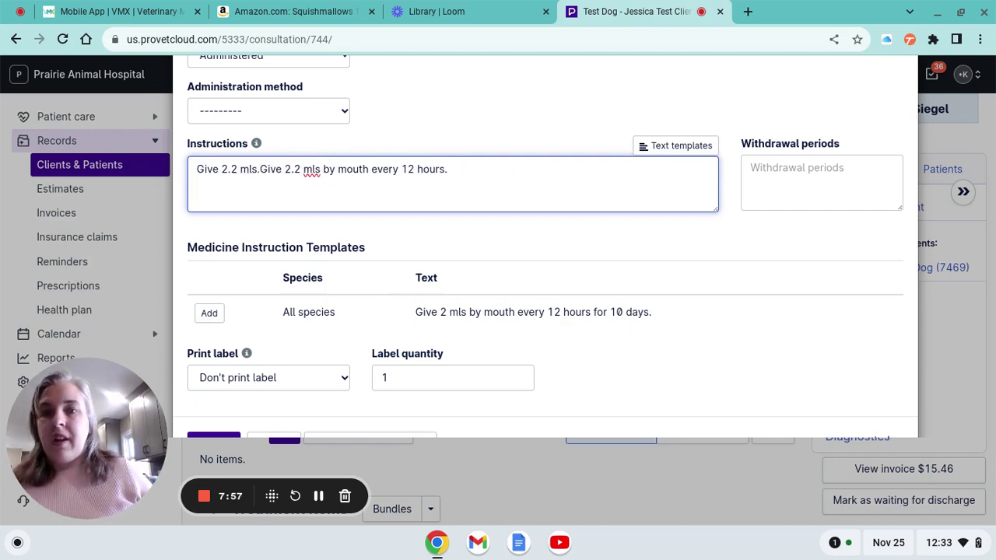
key(BackSpace)
key(BackSpace)
key(BackSpace)
key(BackSpace)
key(BackSpace)
key(BackSpace)
key(BackSpace)
key(BackSpace)
key(BackSpace)
key(BackSpace)
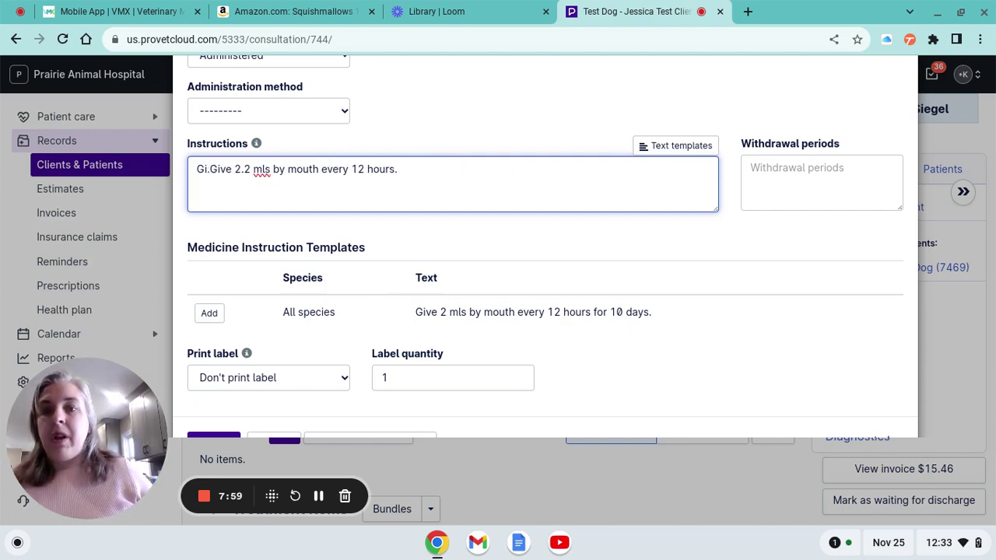
key(BackSpace)
key(BackSpace)
key(Delete)
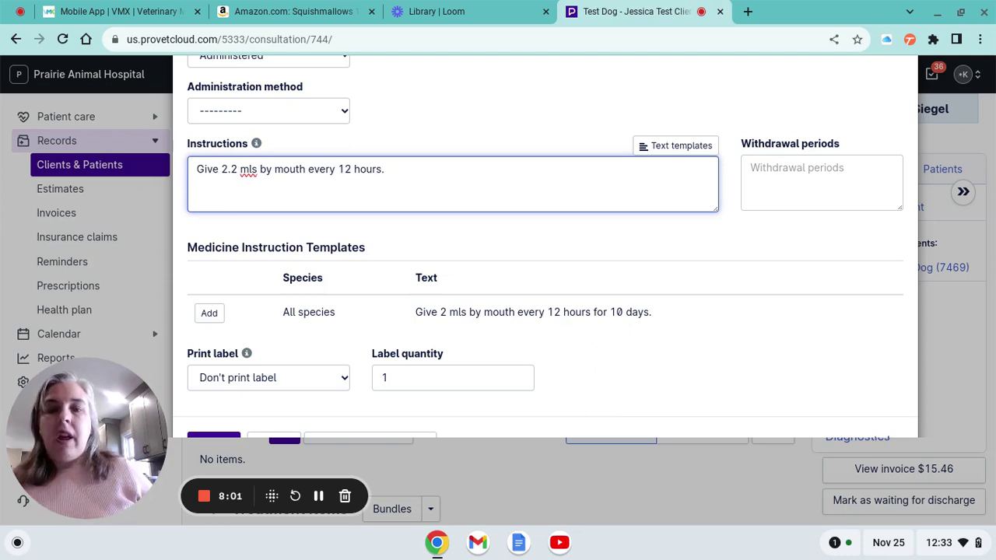